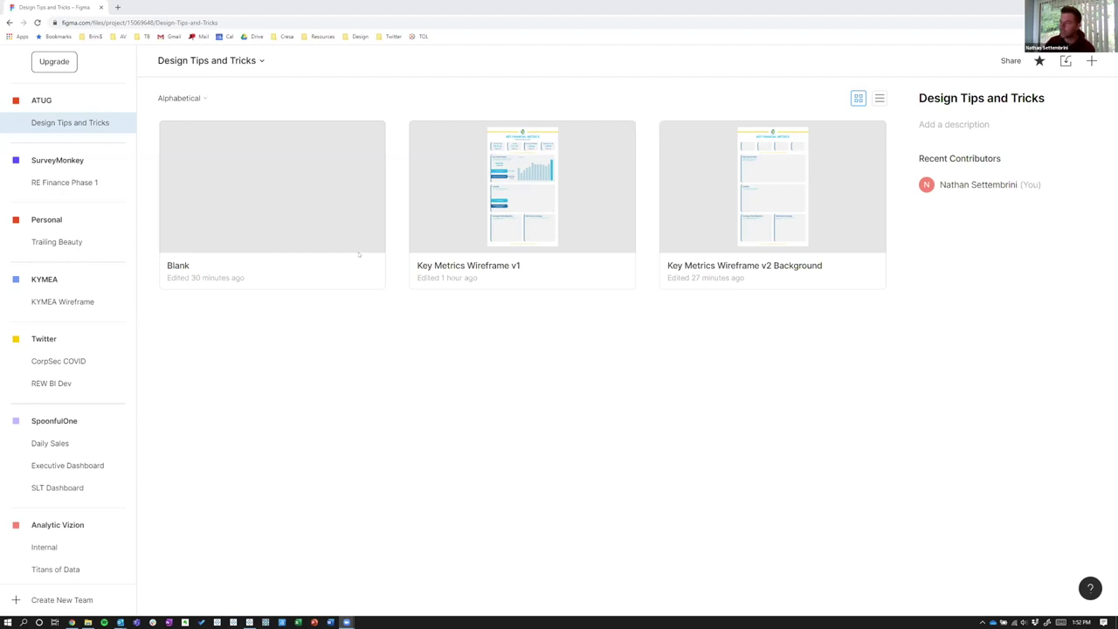
Open the Blank design file and view its Prototype and Inspect properties.
{"action": "double_click", "coordinate": [294, 199]}
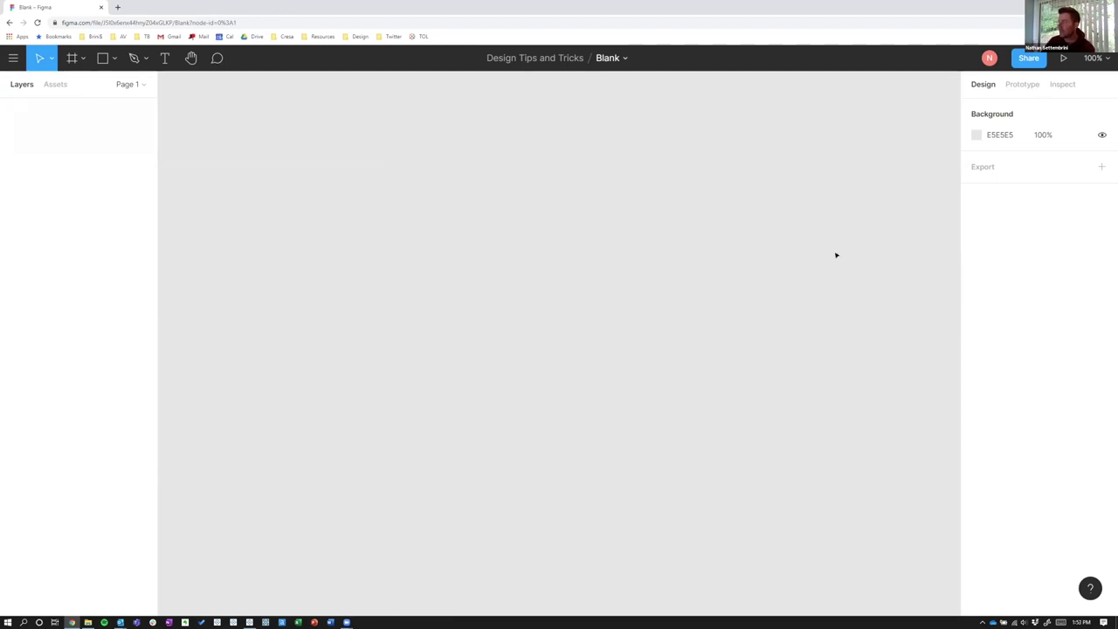
{"action": "key", "text": "r"}
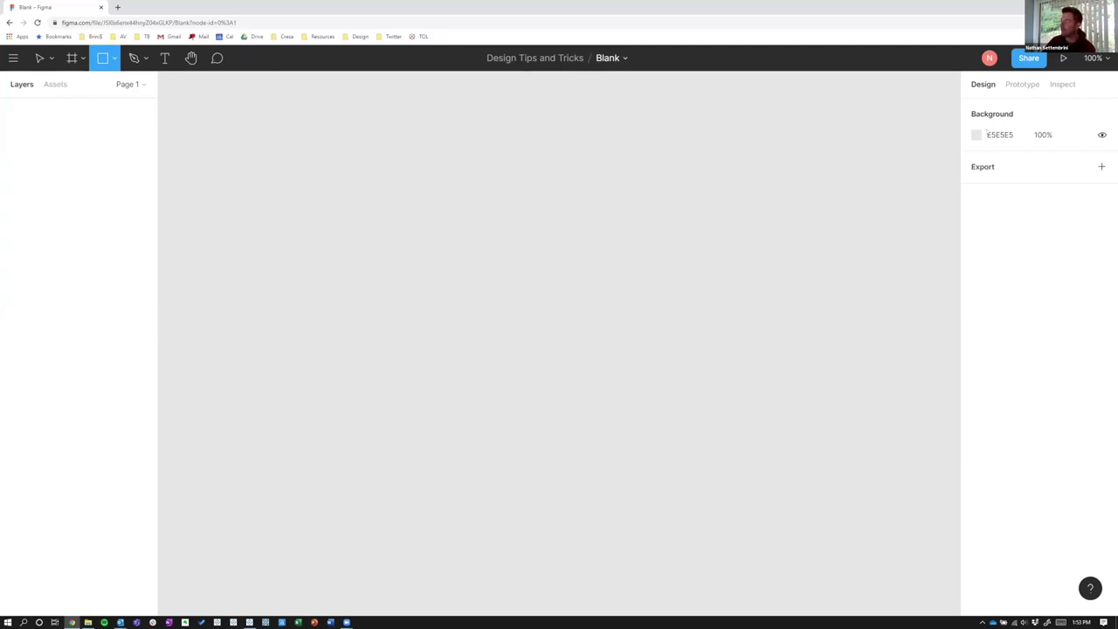
{"action": "left_click", "coordinate": [1018, 86]}
{"action": "left_click", "coordinate": [1063, 84]}
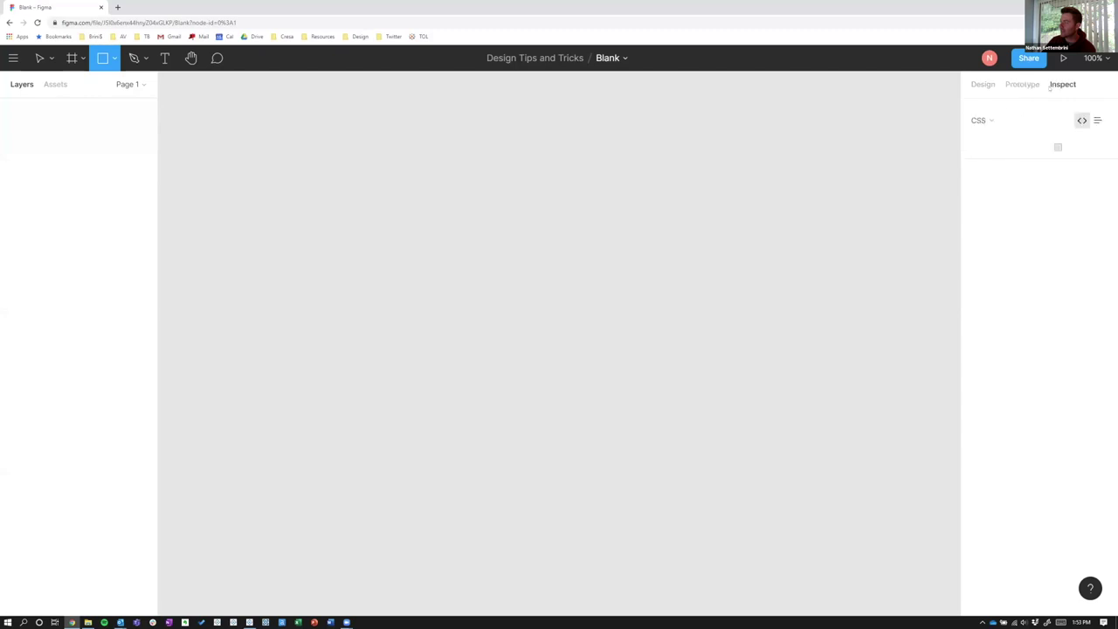
{"action": "left_click", "coordinate": [983, 84]}
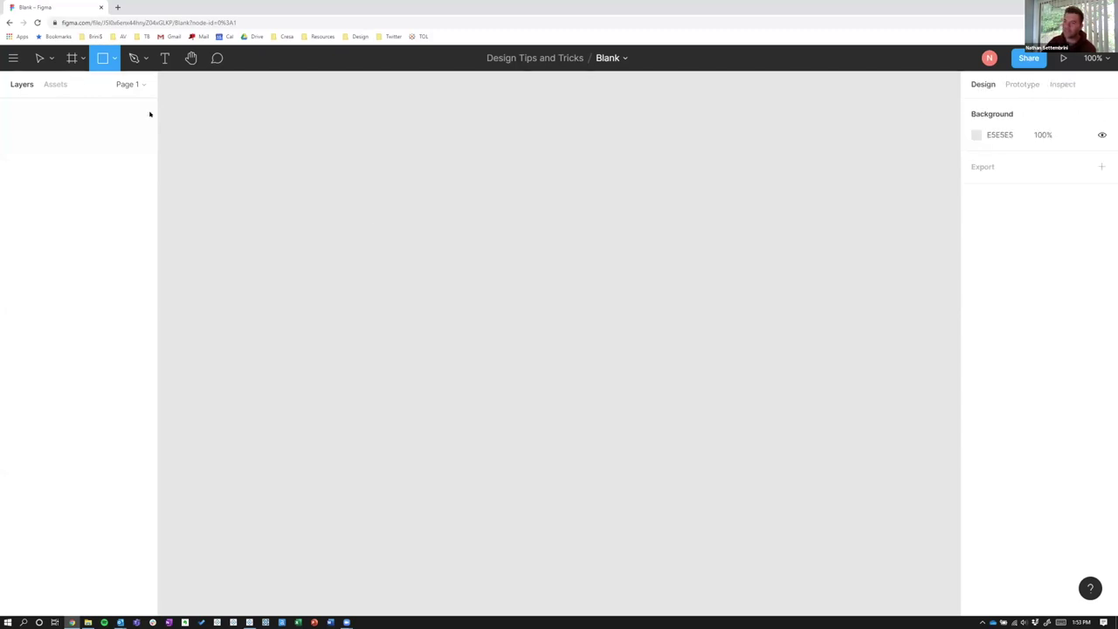
Draw a rectangle about 863 by 484 on the empty canvas.
{"action": "left_click", "coordinate": [114, 58]}
{"action": "left_click", "coordinate": [153, 88]}
{"action": "mouse_move", "coordinate": [303, 132]}
{"action": "left_mouse_down"}
{"action": "mouse_move", "coordinate": [617, 352]}
{"action": "mouse_move", "coordinate": [796, 443]}
{"action": "mouse_move", "coordinate": [816, 490]}
{"action": "mouse_move", "coordinate": [880, 448]}
{"action": "mouse_move", "coordinate": [865, 446]}
{"action": "left_mouse_up"}
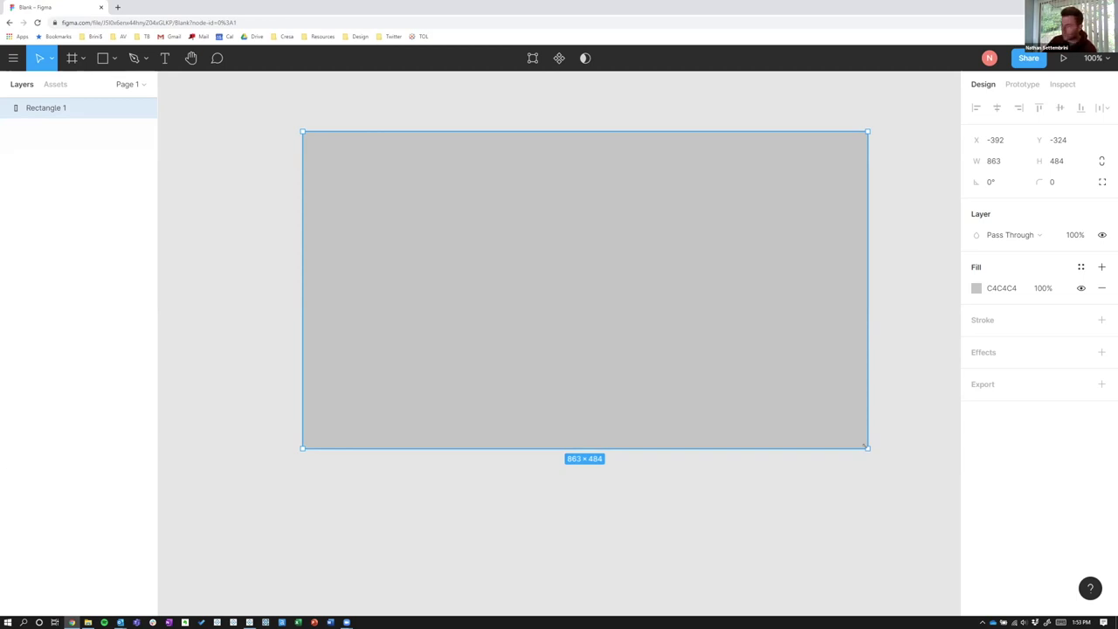
Place the rectangle at X 0, Y 0 and set its size to 1600 by 900.
{"action": "left_click", "coordinate": [1006, 139]}
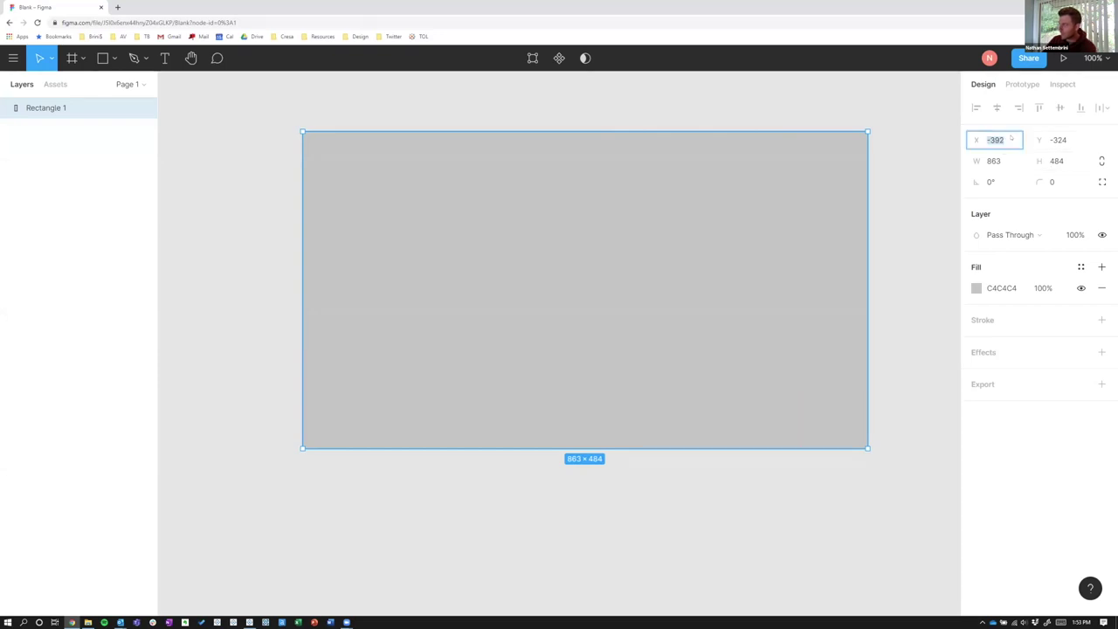
{"action": "type", "text": "0"}
{"action": "key", "text": "Tab"}
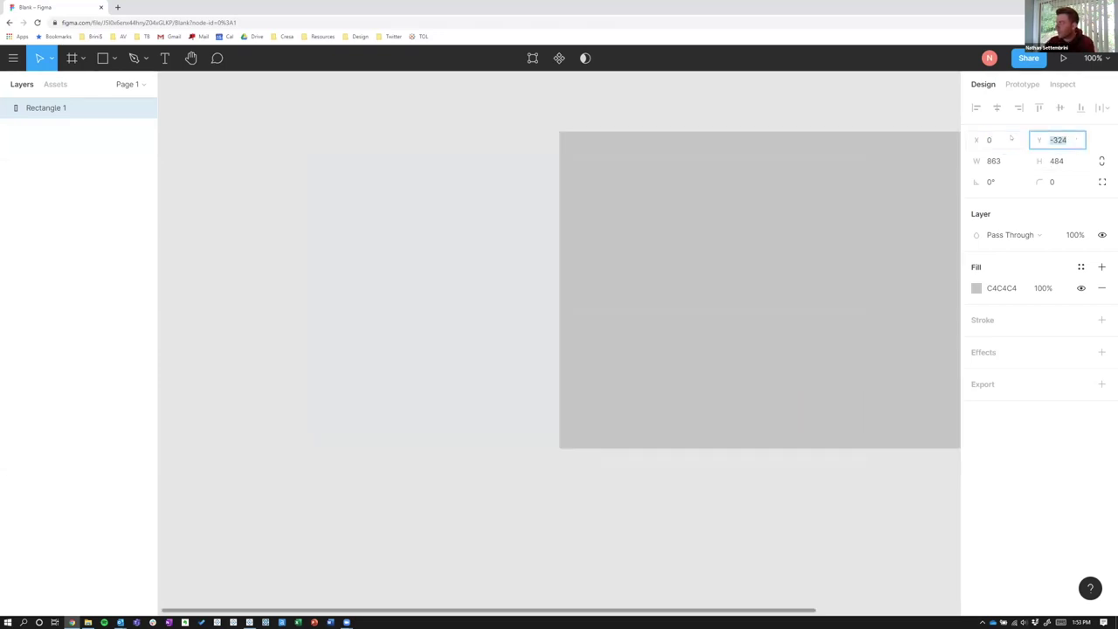
{"action": "type", "text": "0"}
{"action": "key", "text": "Tab"}
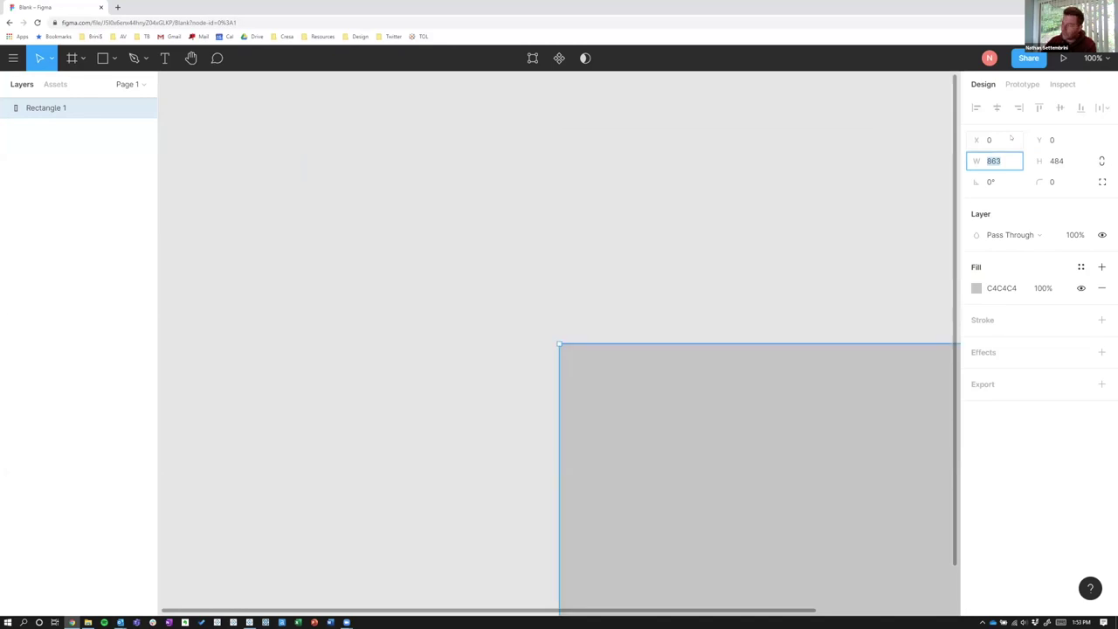
{"action": "type", "text": "1600"}
{"action": "key", "text": "Tab"}
{"action": "type", "text": "900"}
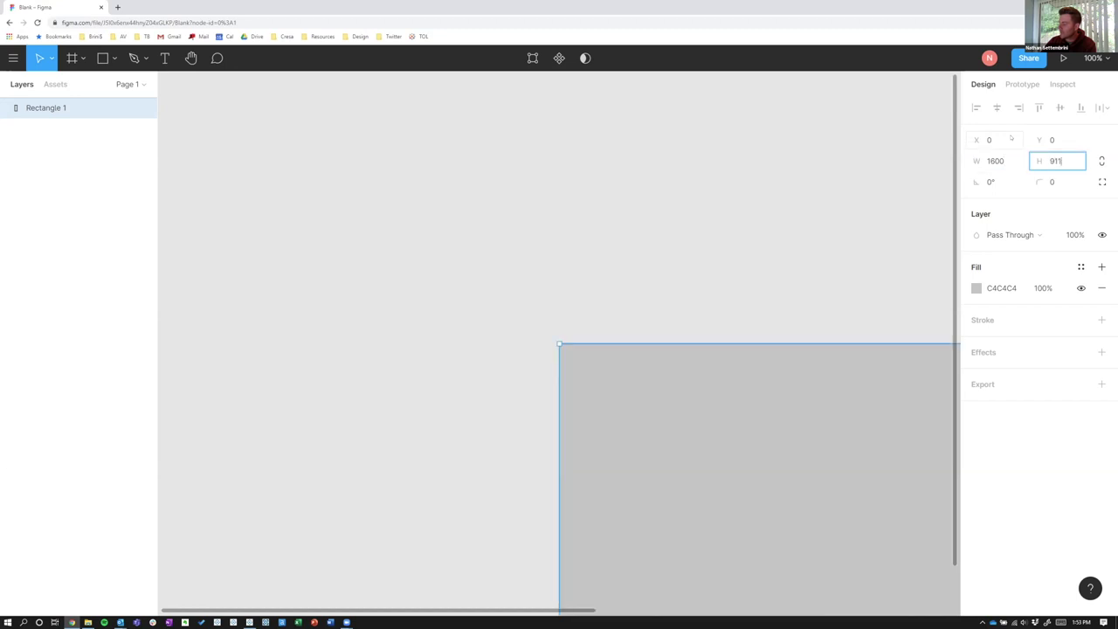
{"action": "key", "text": "Return"}
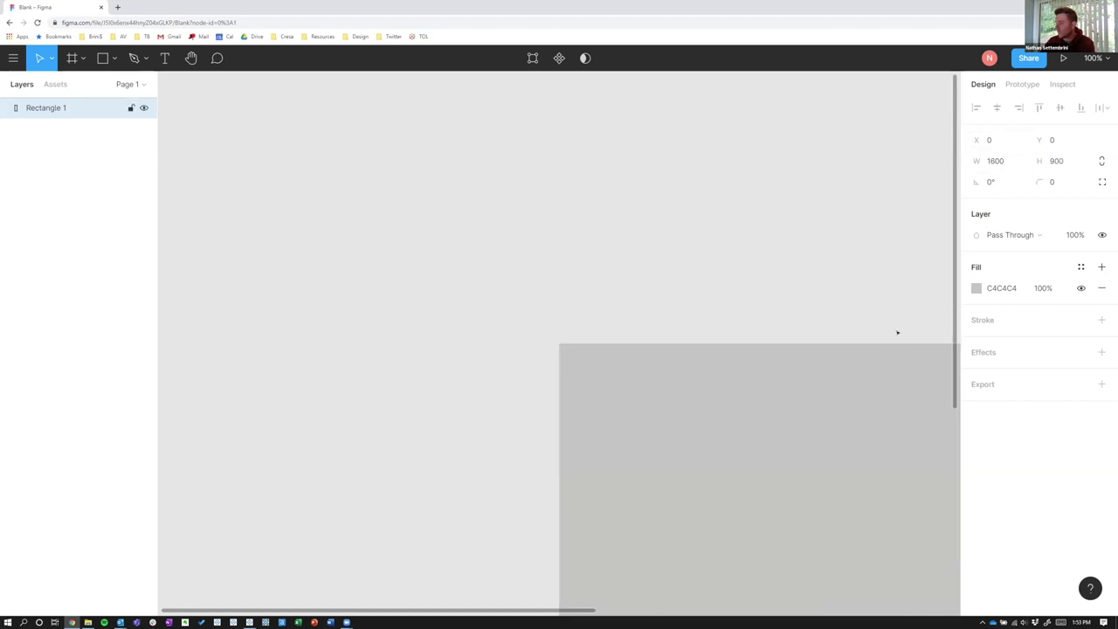
Fill the 1600 by 900 rectangle with white FFFFFF and add a black 000000 inside stroke of width 1.
{"action": "key", "text": "shift+1"}
{"action": "key", "text": "shift+0"}
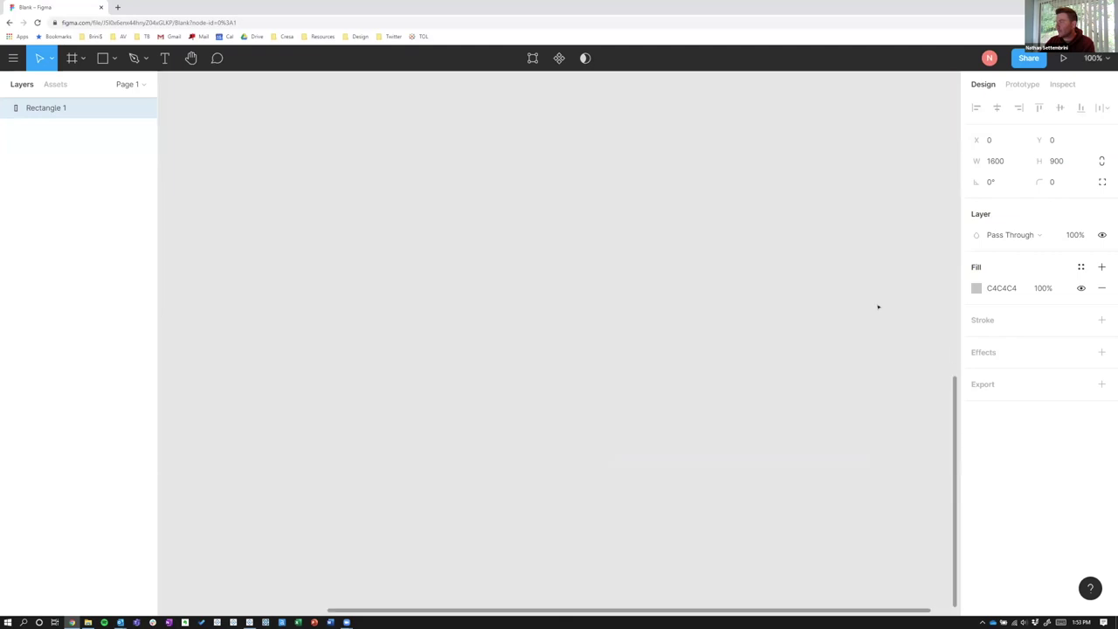
{"action": "scroll", "coordinate": [933, 367], "scroll_direction": "up", "scroll_amount": 5}
{"action": "scroll", "coordinate": [891, 359], "scroll_direction": "down", "scroll_amount": 5}
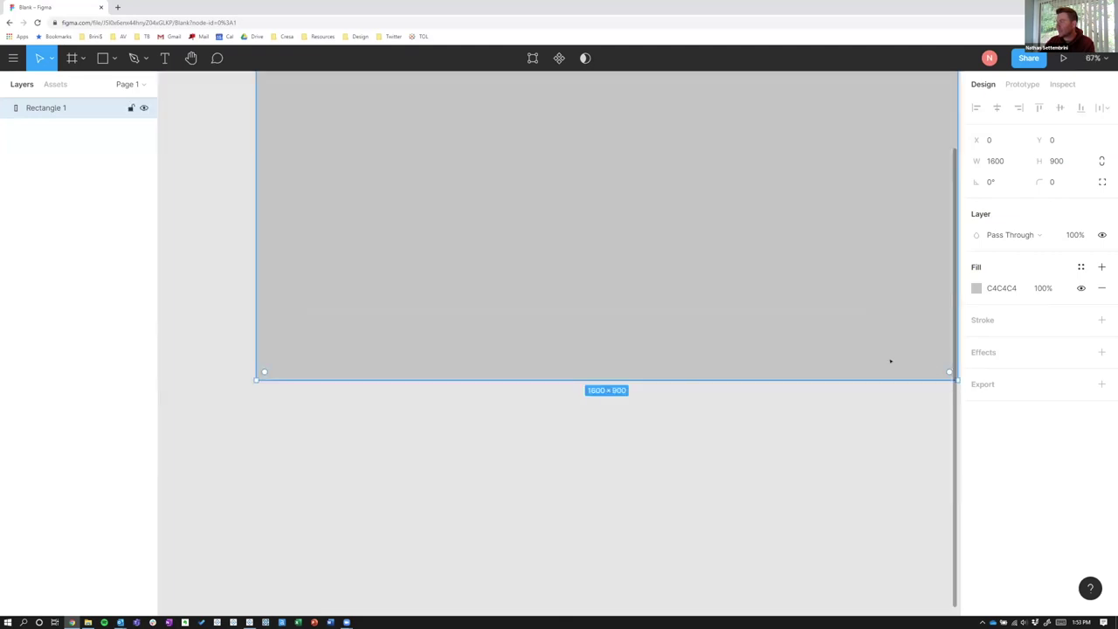
{"action": "scroll", "coordinate": [891, 356], "scroll_direction": "up", "scroll_amount": 3}
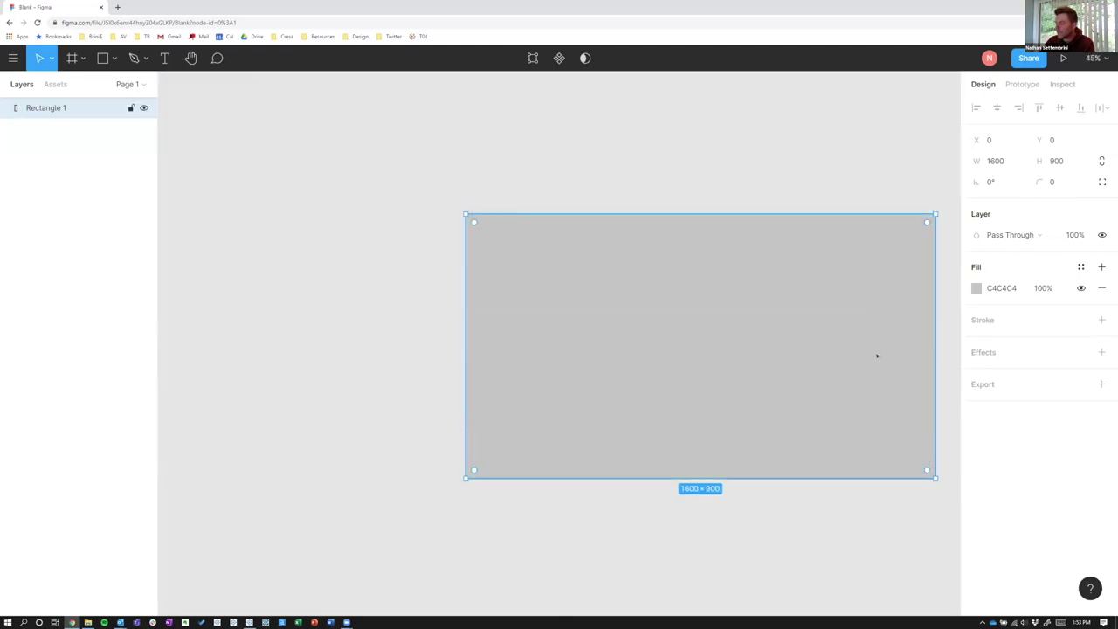
{"action": "scroll", "coordinate": [877, 356], "scroll_direction": "right", "scroll_amount": 3}
{"action": "scroll", "coordinate": [873, 354], "scroll_direction": "right", "scroll_amount": 1}
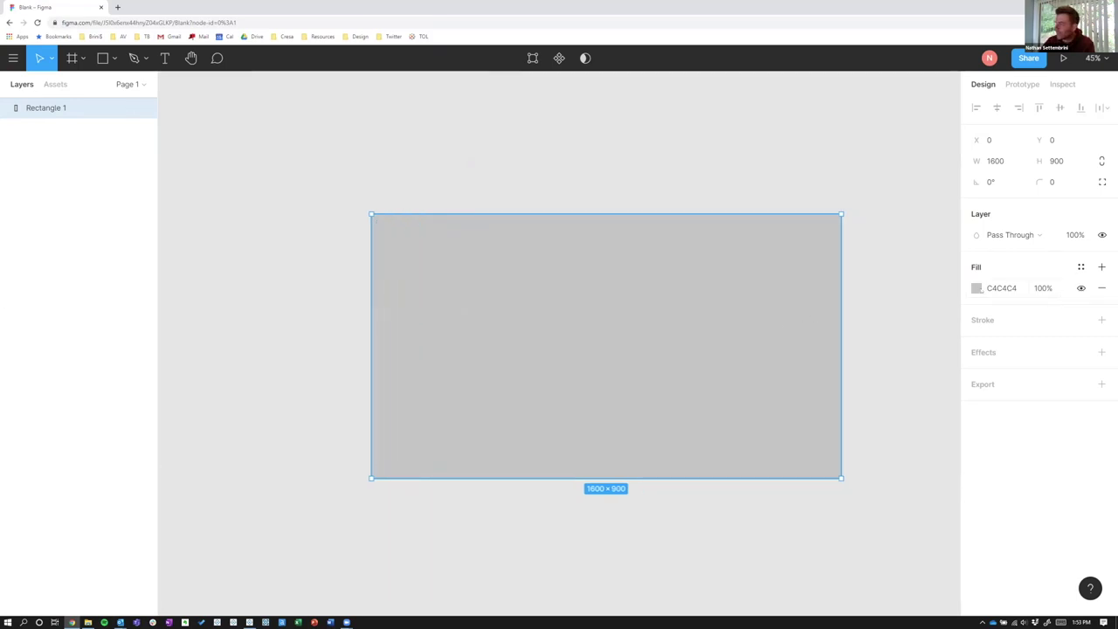
{"action": "left_click", "coordinate": [976, 288]}
{"action": "left_click", "coordinate": [804, 289]}
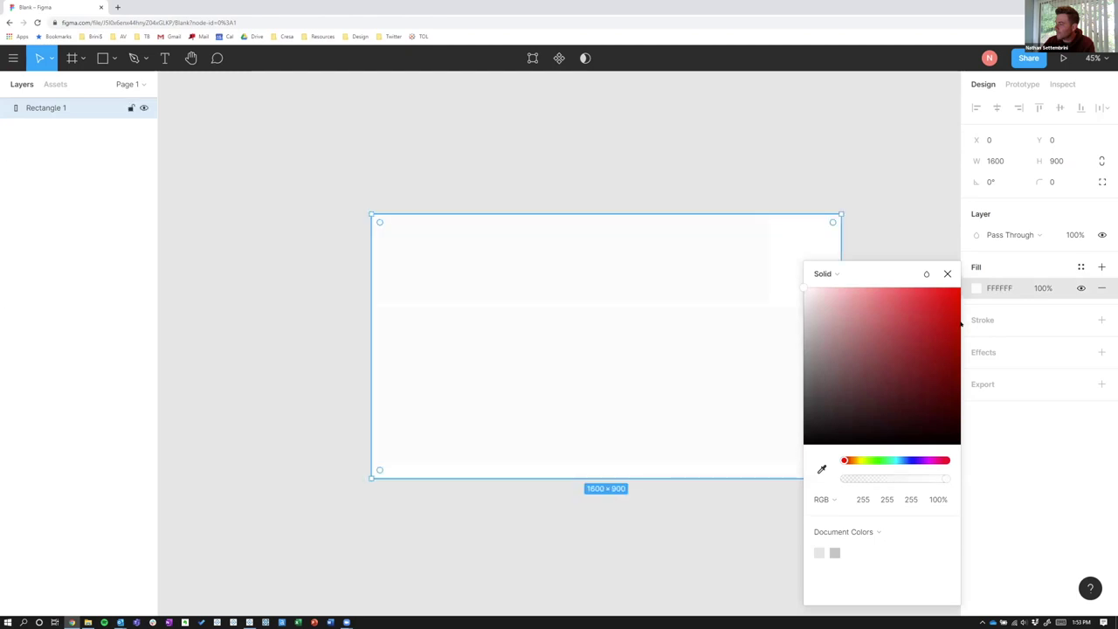
{"action": "left_click", "coordinate": [993, 320]}
{"action": "left_click", "coordinate": [1102, 320]}
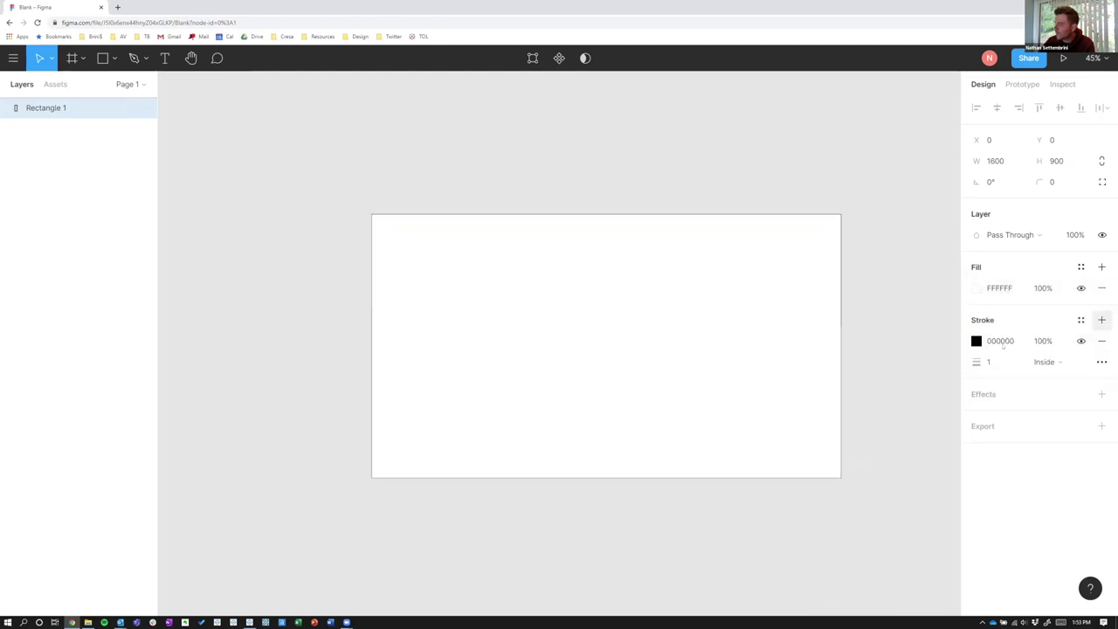
{"action": "left_click", "coordinate": [541, 166]}
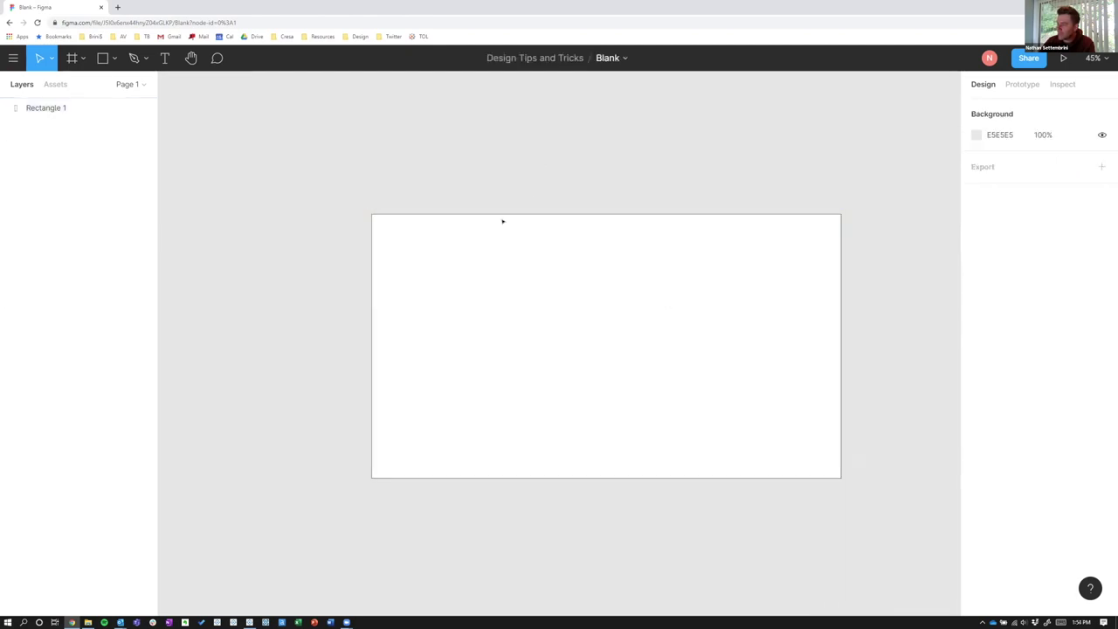
Rename the large rectangle's layer as Frame and lock it.
{"action": "mouse_move", "coordinate": [131, 109]}
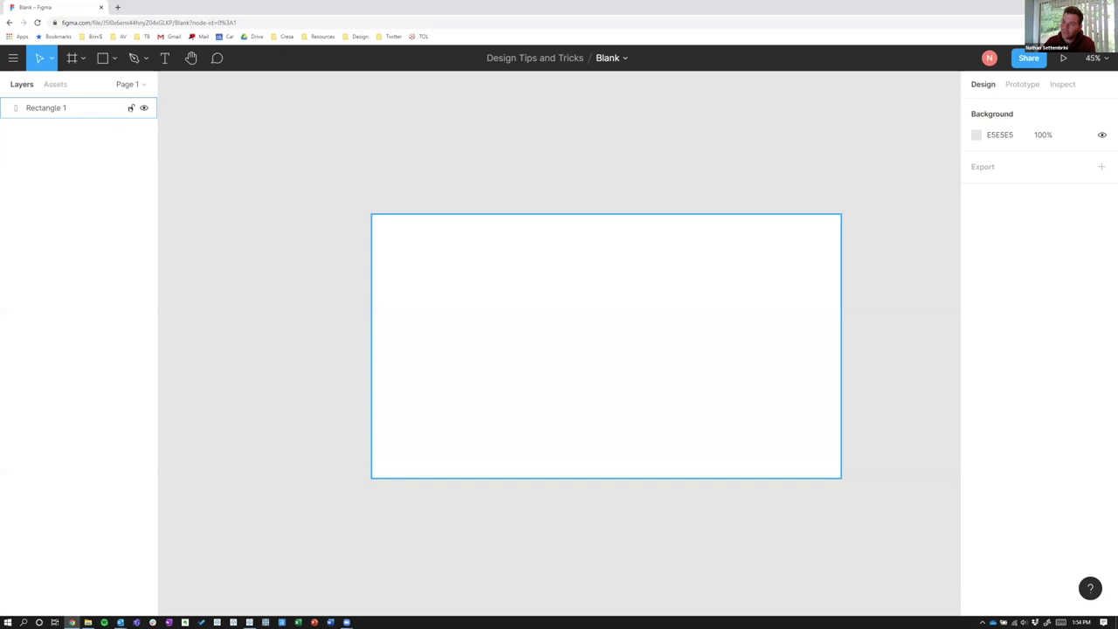
{"action": "double_click", "coordinate": [73, 108]}
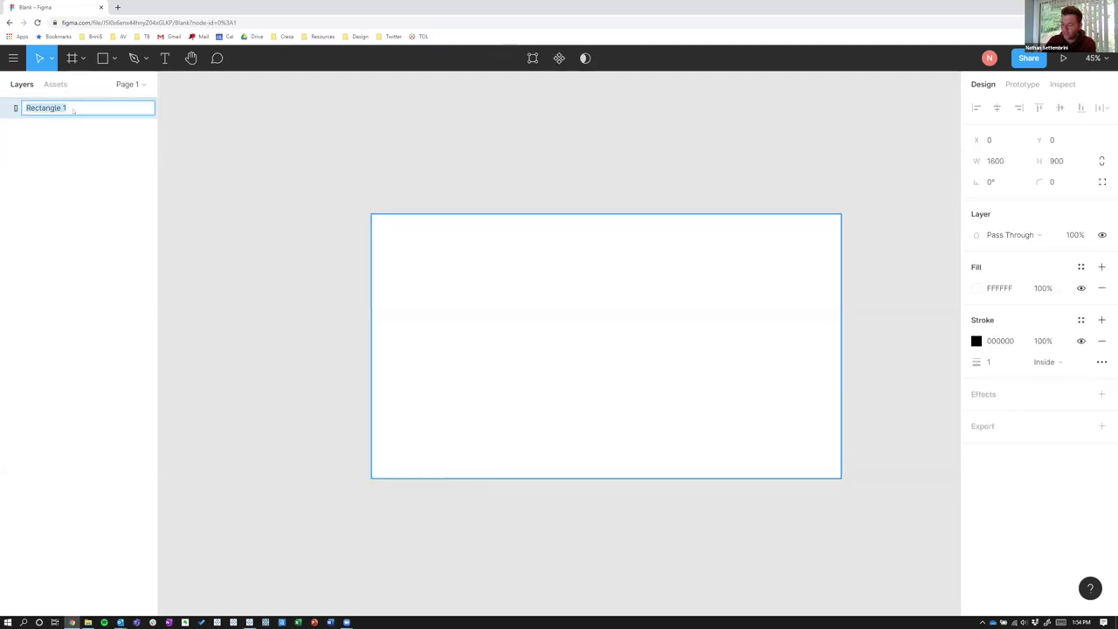
{"action": "type", "text": "Back"}
{"action": "key", "text": "BackSpace"}
{"action": "key", "text": "BackSpace"}
{"action": "key", "text": "BackSpace"}
{"action": "key", "text": "BackSpace"}
{"action": "type", "text": "Fra"}
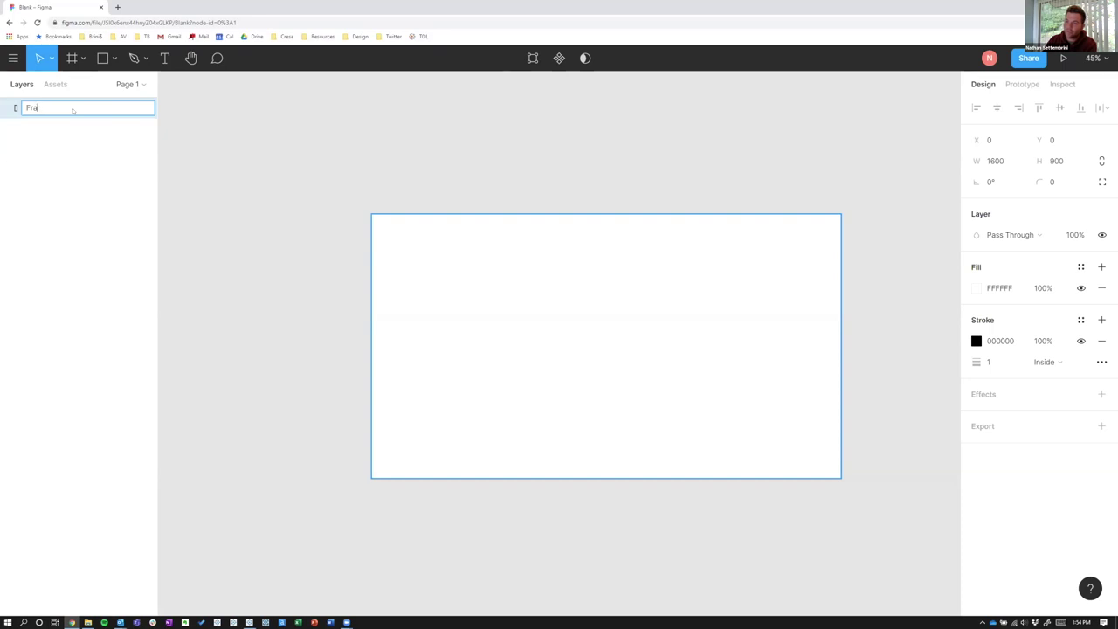
{"action": "type", "text": "me"}
{"action": "key", "text": "Return"}
{"action": "left_click", "coordinate": [131, 108]}
{"action": "left_click", "coordinate": [554, 263]}
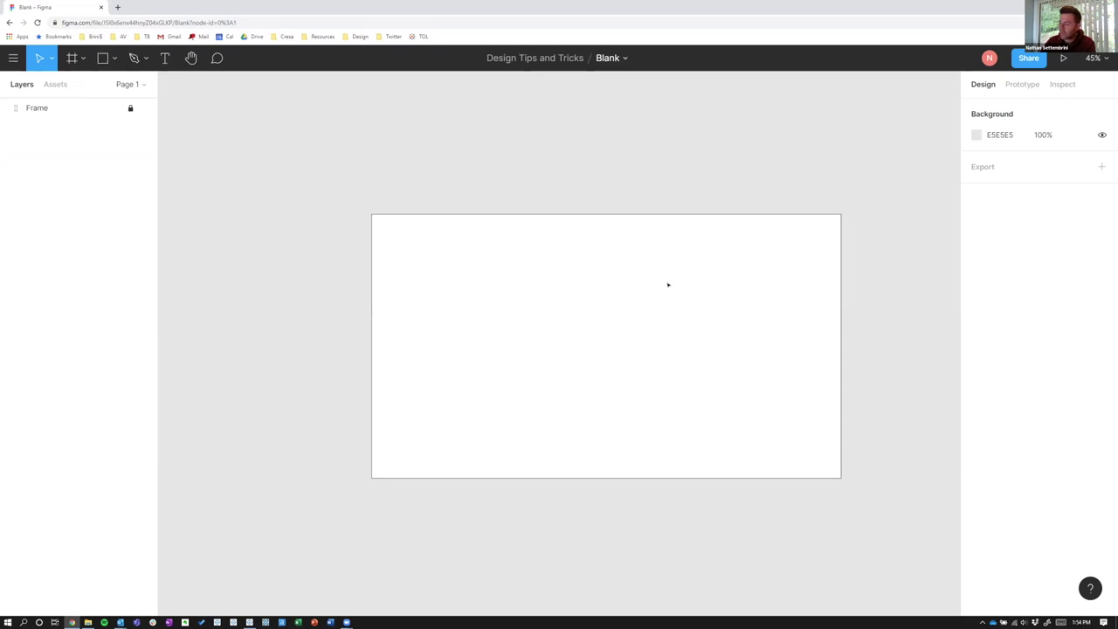
Draw a smaller rectangle about 361 by 223 in the upper-left part of the white frame.
{"action": "left_click", "coordinate": [114, 58]}
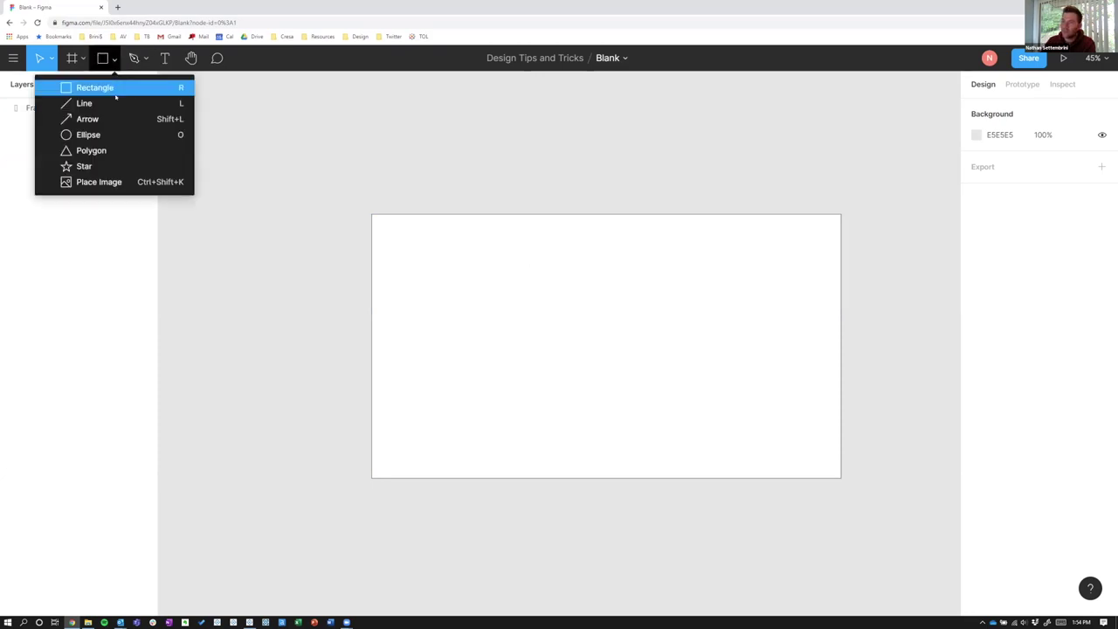
{"action": "left_click", "coordinate": [94, 87]}
{"action": "left_click_drag", "start_coordinate": [442, 264], "coordinate": [549, 330]}
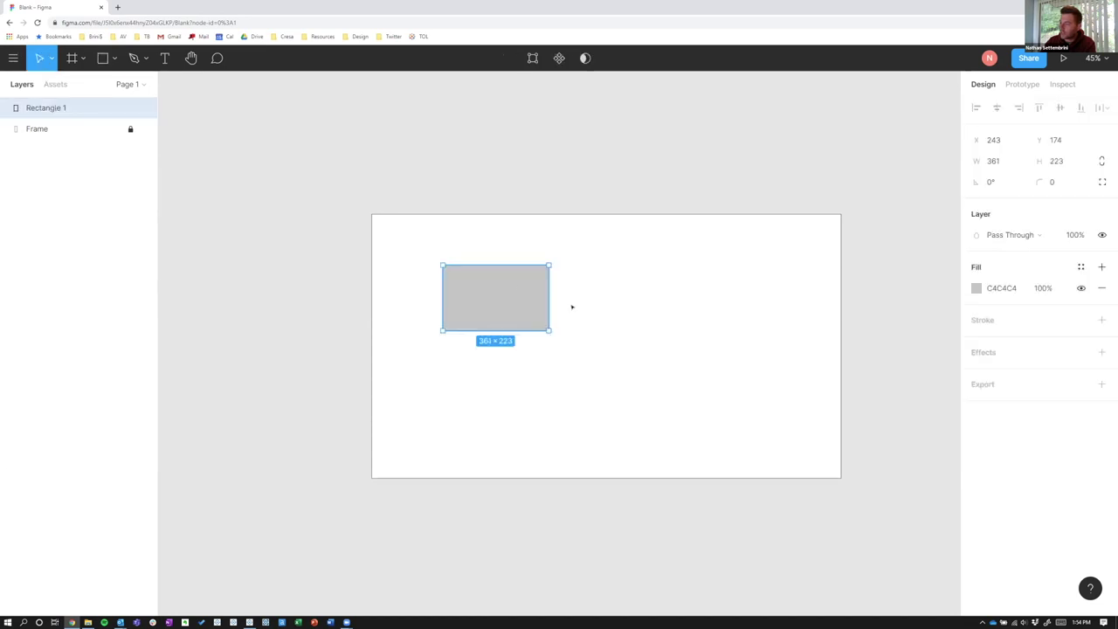
{"action": "key", "text": "Escape"}
Round all corners of the small gray rectangle.
{"action": "scroll", "coordinate": [532, 287], "scroll_direction": "up", "scroll_amount": 5}
{"action": "scroll", "coordinate": [532, 289], "scroll_direction": "down", "scroll_amount": 2}
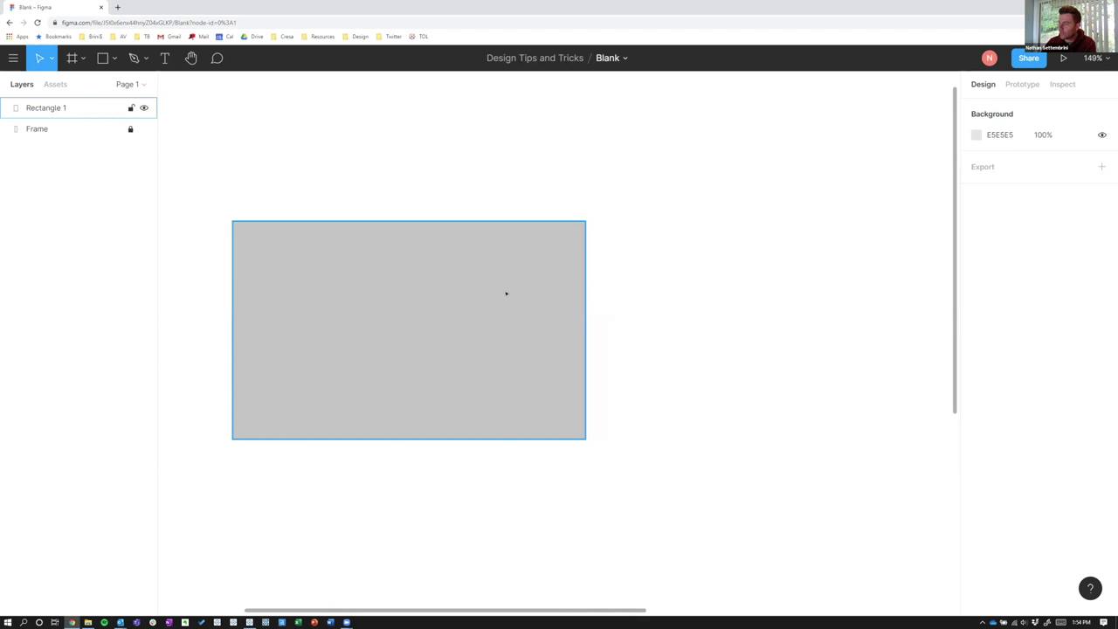
{"action": "left_click", "coordinate": [571, 228]}
{"action": "left_click_drag", "start_coordinate": [575, 230], "coordinate": [559, 254]}
{"action": "left_click", "coordinate": [606, 283]}
Move the rounded rectangle closer to the frame's upper-left corner.
{"action": "scroll", "coordinate": [605, 283], "scroll_direction": "down", "scroll_amount": 2}
{"action": "scroll", "coordinate": [606, 283], "scroll_direction": "down", "scroll_amount": 5, "text": "ctrl"}
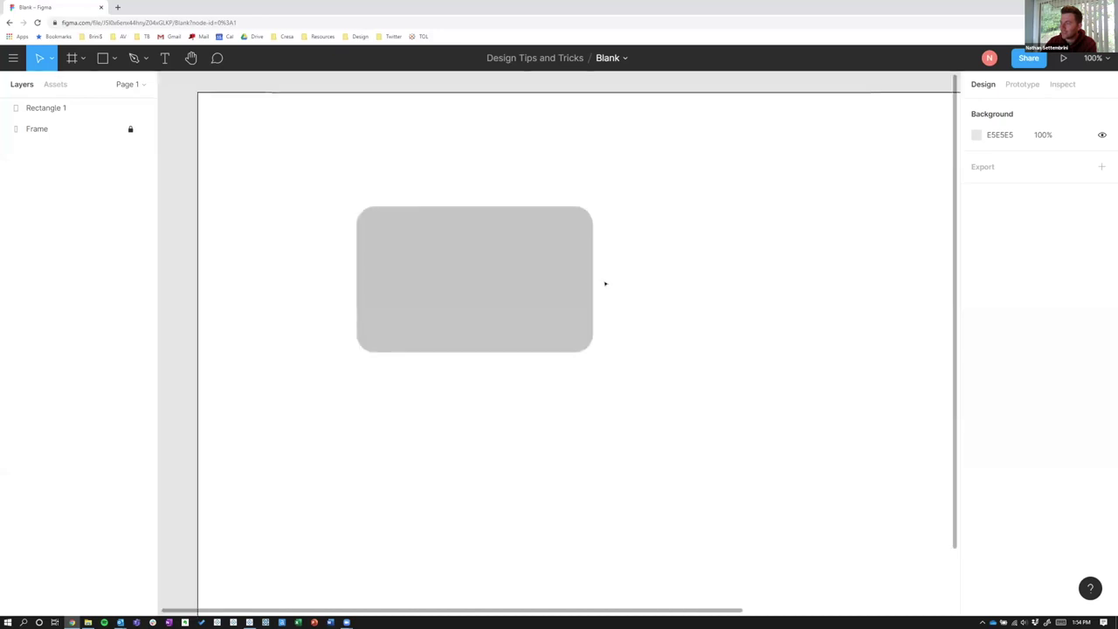
{"action": "left_click", "coordinate": [493, 265]}
{"action": "left_click_drag", "start_coordinate": [492, 266], "coordinate": [434, 241]}
Duplicate the rounded rectangle into a row of three and add a large rounded rectangle below spanning the row's width.
{"action": "left_click_drag", "start_coordinate": [537, 305], "coordinate": [445, 359]}
{"action": "left_click_drag", "start_coordinate": [513, 388], "coordinate": [805, 515]}
{"action": "left_click", "coordinate": [844, 474]}
{"action": "scroll", "coordinate": [841, 463], "scroll_direction": "right", "scroll_amount": 3}
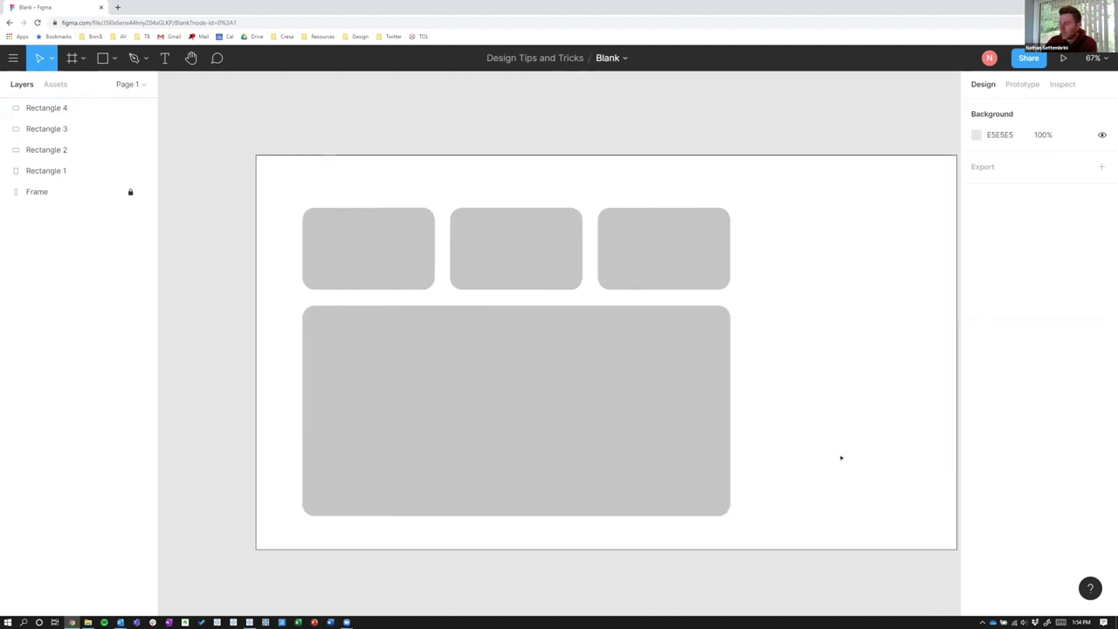
{"action": "scroll", "coordinate": [840, 456], "scroll_direction": "right", "scroll_amount": 1}
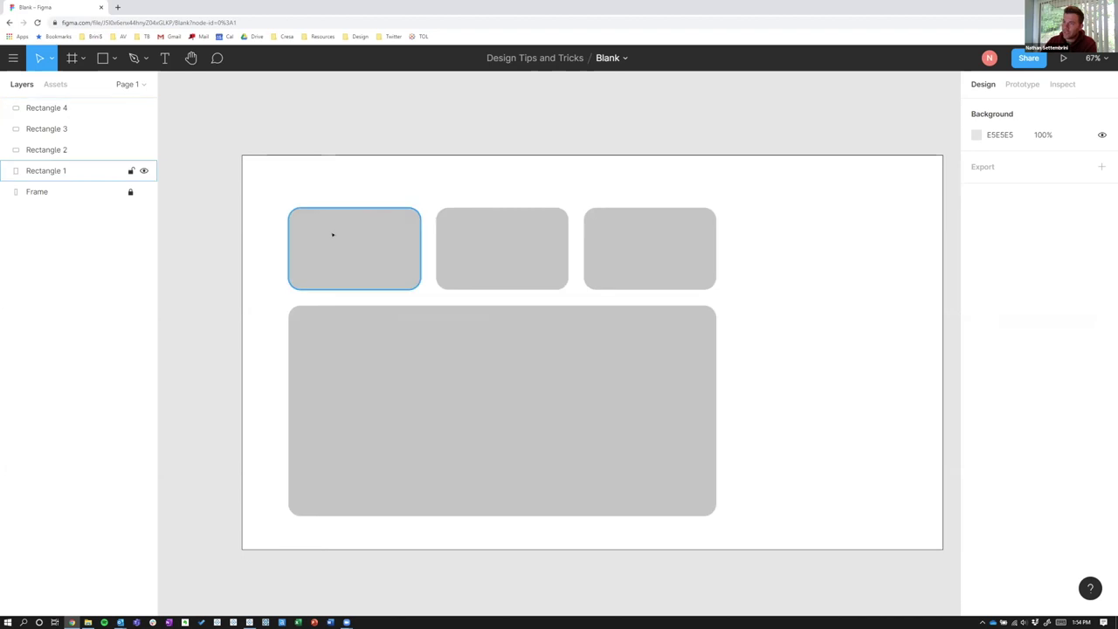
Return to the project files and open Key Metrics Wireframe v1.
{"action": "left_click", "coordinate": [13, 59]}
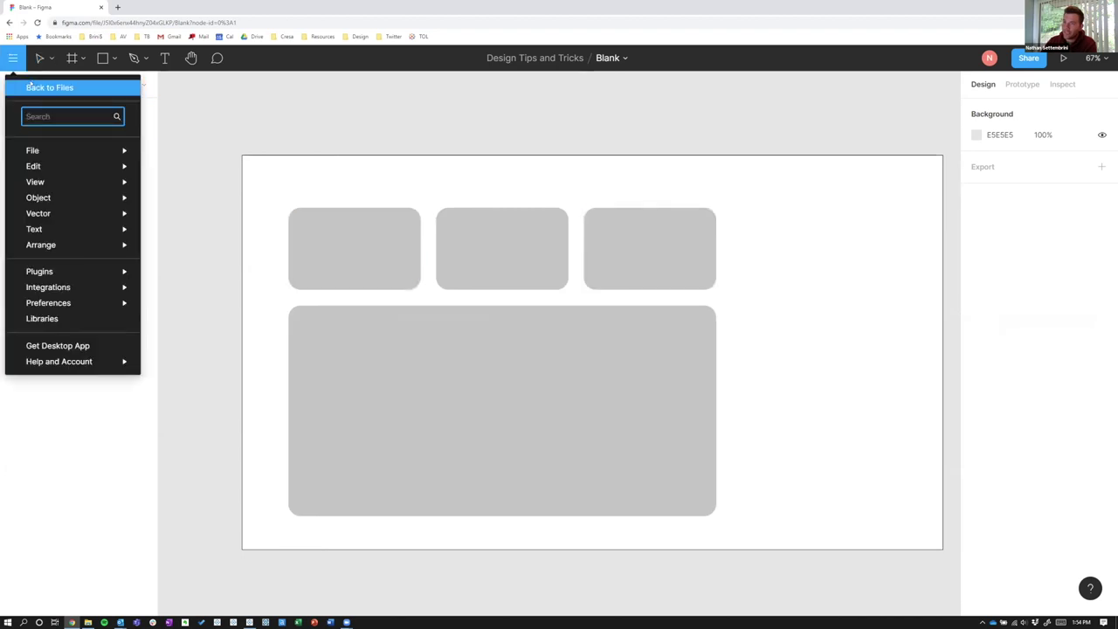
{"action": "left_click", "coordinate": [29, 87]}
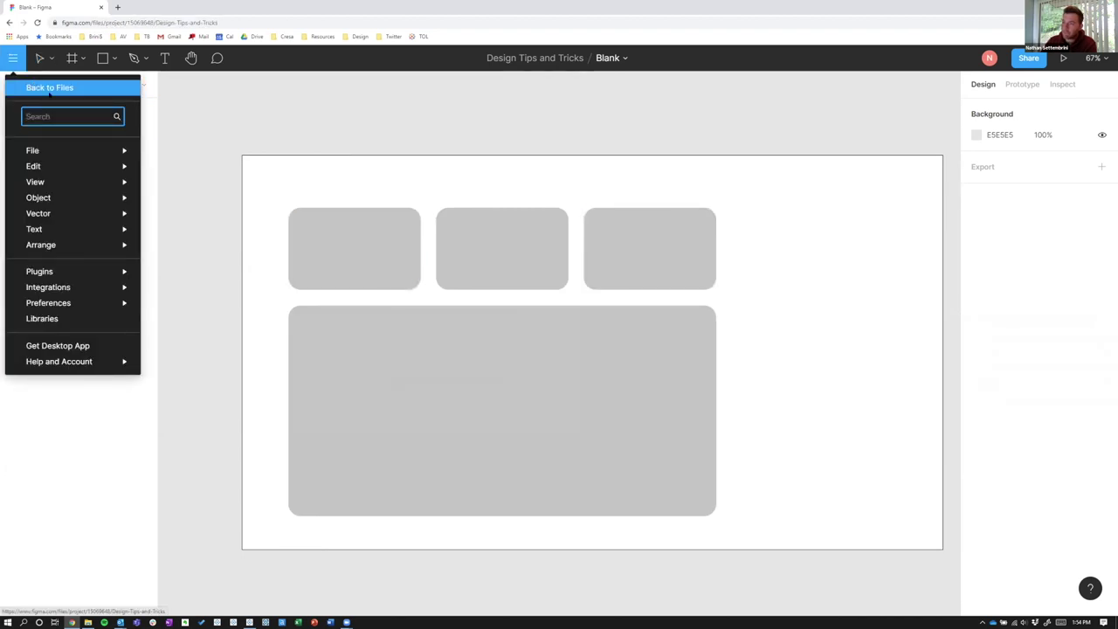
{"action": "double_click", "coordinate": [519, 199]}
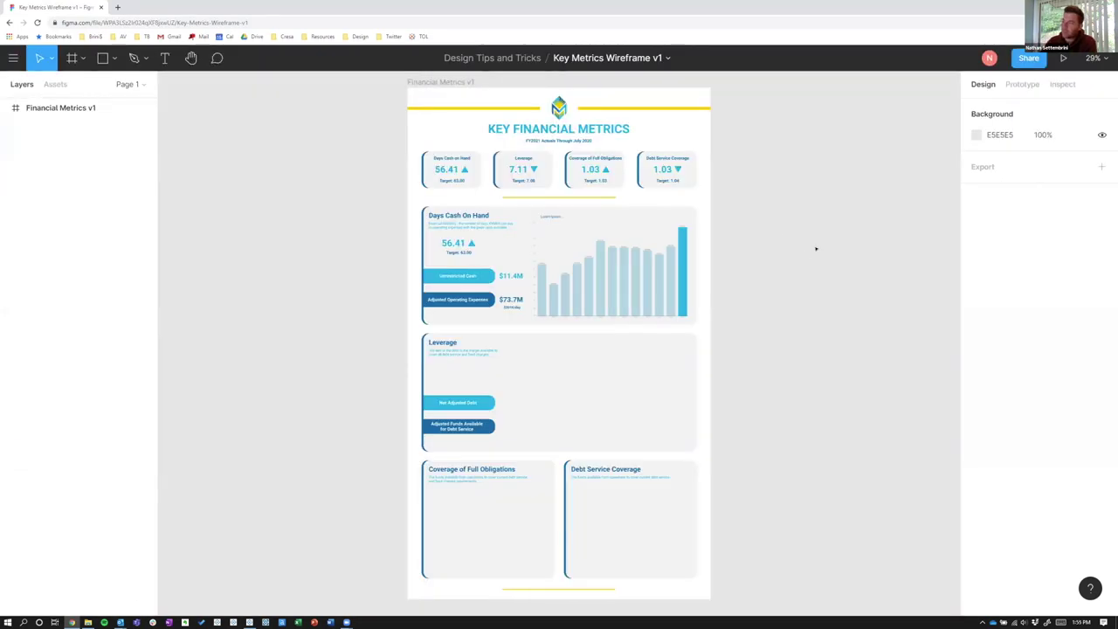
Examine the wireframe's header, its row of metric cards and the Days Cash On Hand section, inspecting the first card's group.
{"action": "scroll", "coordinate": [583, 184], "scroll_direction": "up", "scroll_amount": 5}
{"action": "scroll", "coordinate": [612, 192], "scroll_direction": "down", "scroll_amount": 3}
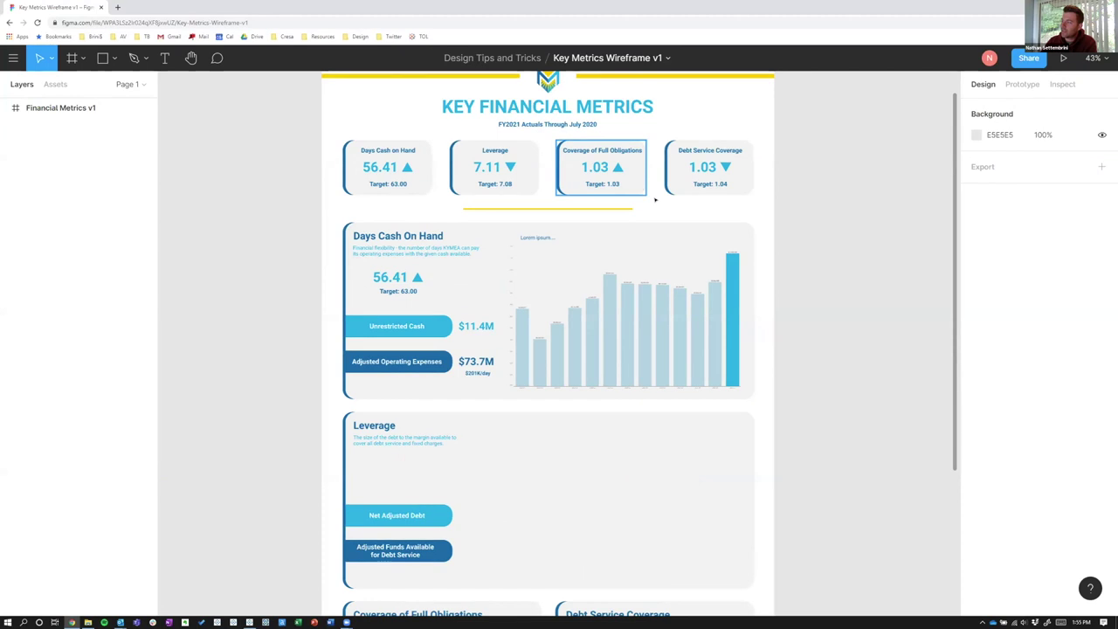
{"action": "scroll", "coordinate": [654, 203], "scroll_direction": "up", "scroll_amount": 1}
{"action": "scroll", "coordinate": [654, 202], "scroll_direction": "up", "scroll_amount": 1}
{"action": "scroll", "coordinate": [520, 215], "scroll_direction": "up", "scroll_amount": 3}
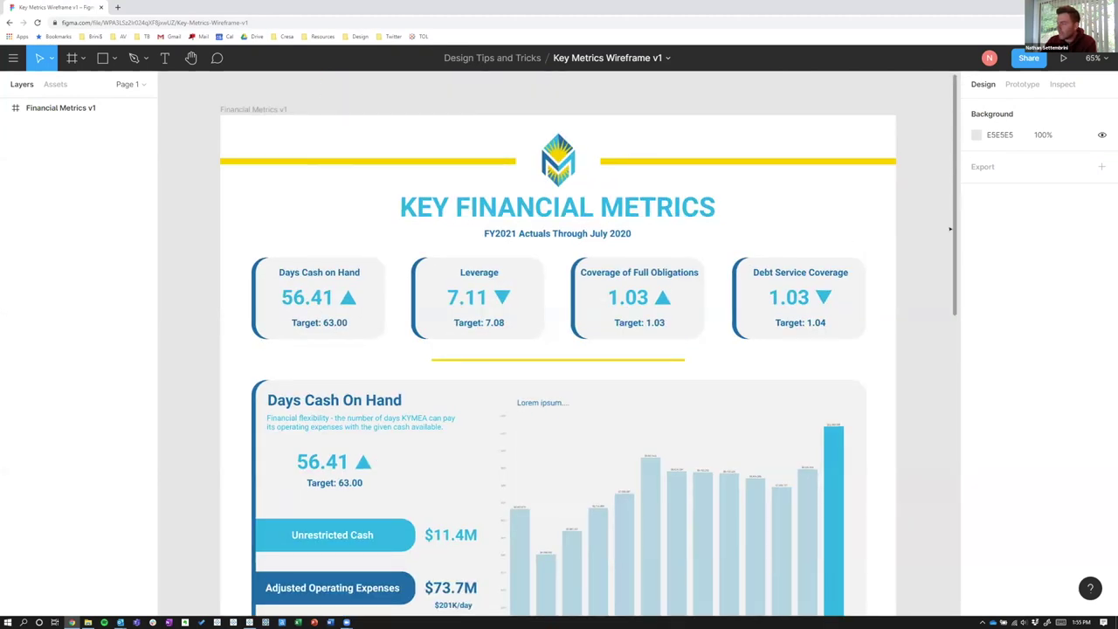
{"action": "scroll", "coordinate": [950, 228], "scroll_direction": "down", "scroll_amount": 3}
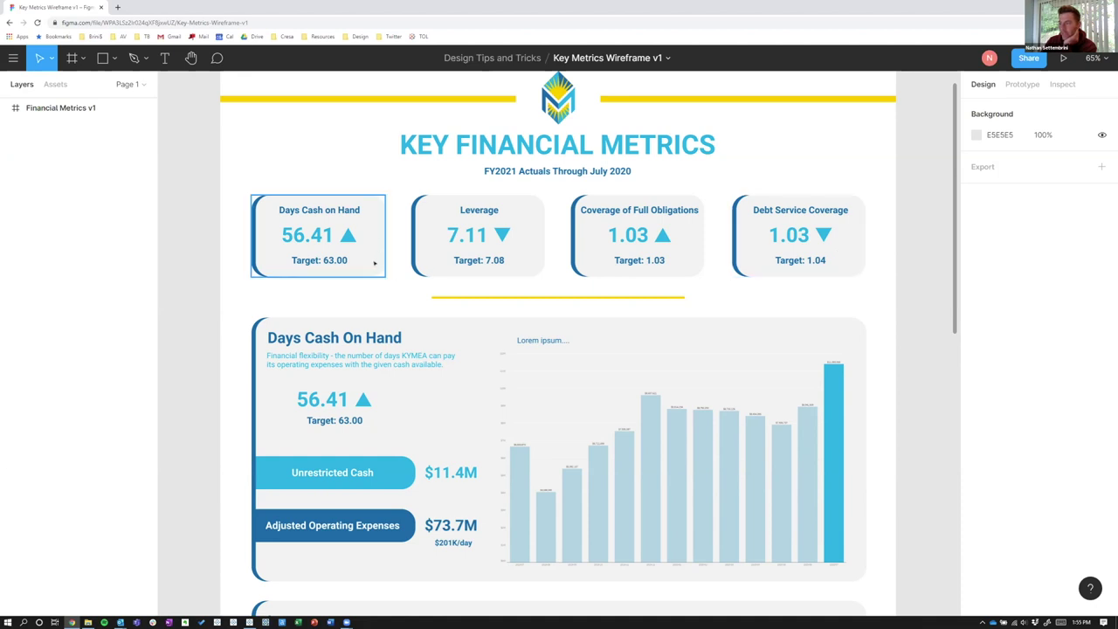
{"action": "left_click", "coordinate": [250, 246]}
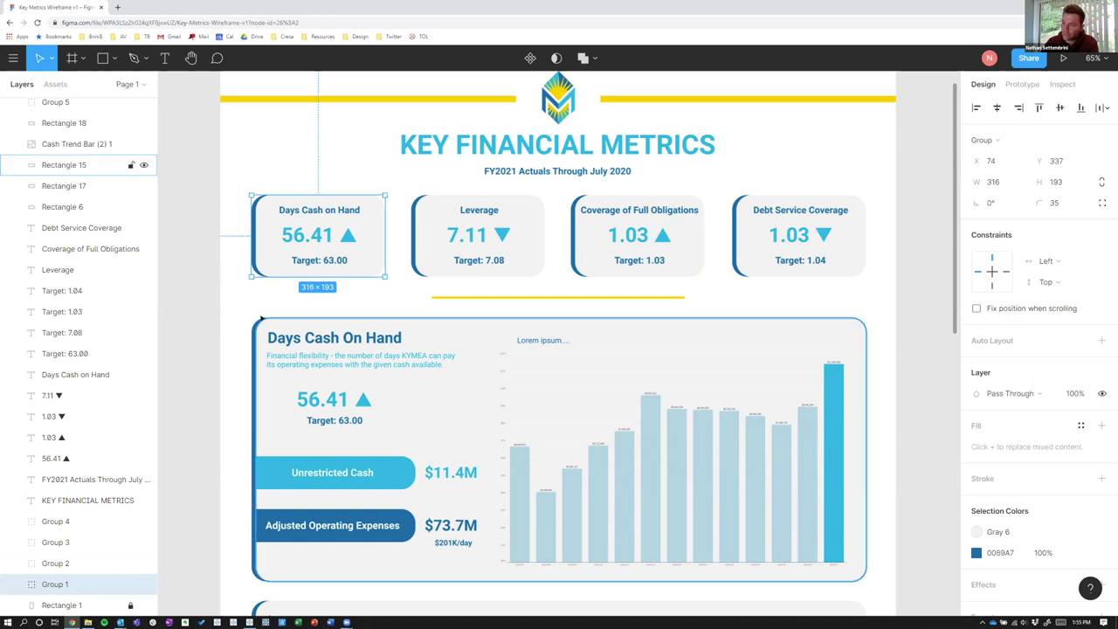
{"action": "left_click", "coordinate": [250, 304]}
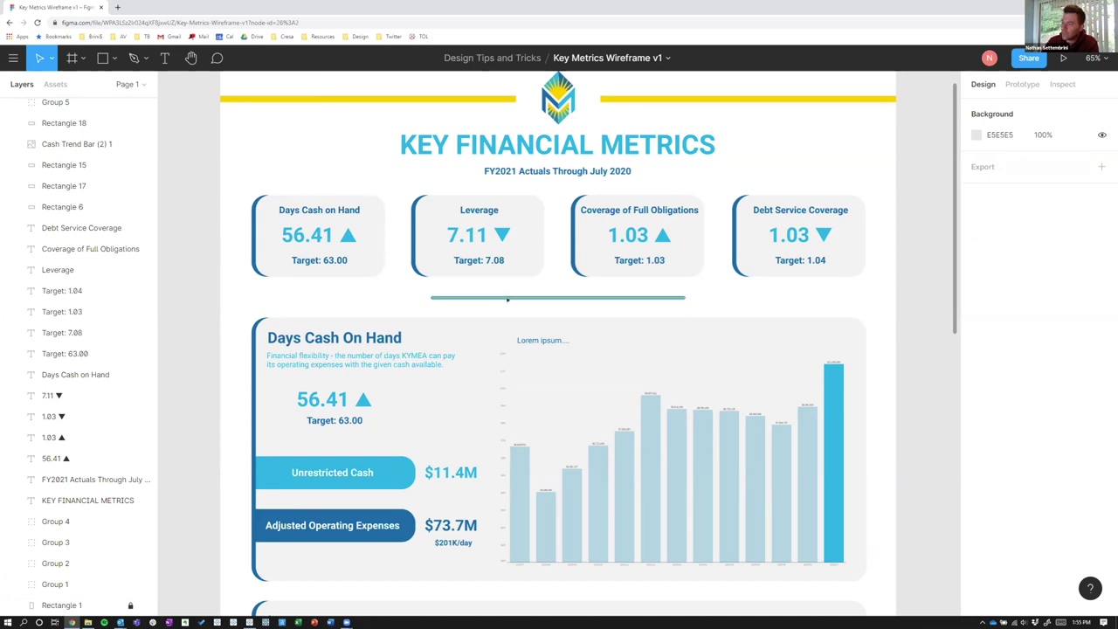
Inspect the size and fill of the thin divider line beneath the row of metric cards.
{"action": "left_click", "coordinate": [550, 297]}
{"action": "left_click", "coordinate": [502, 312]}
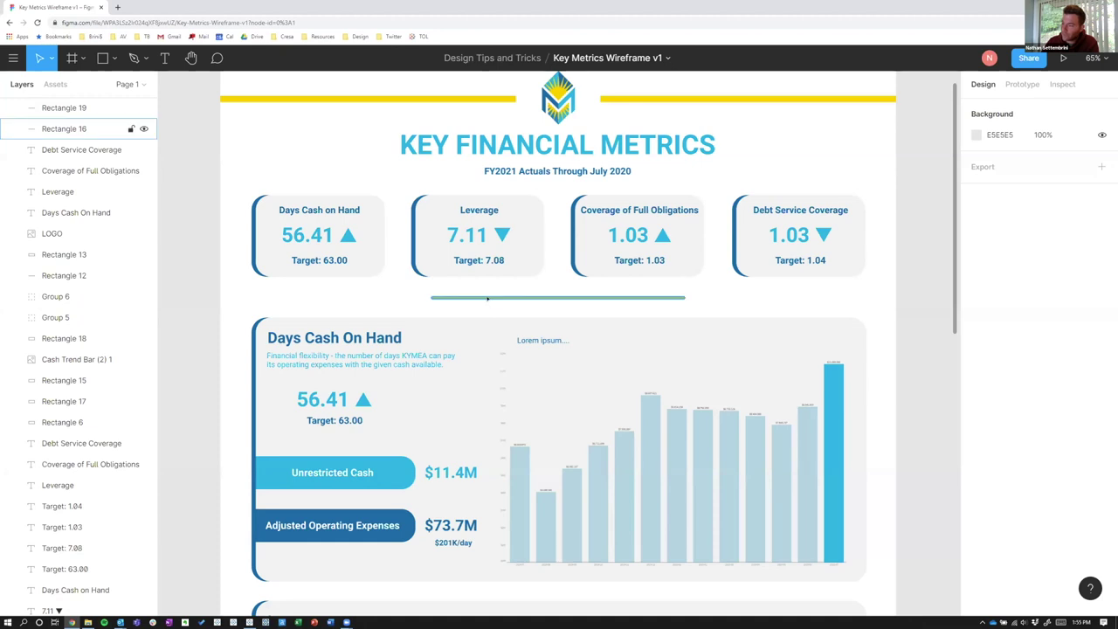
{"action": "left_click", "coordinate": [489, 298]}
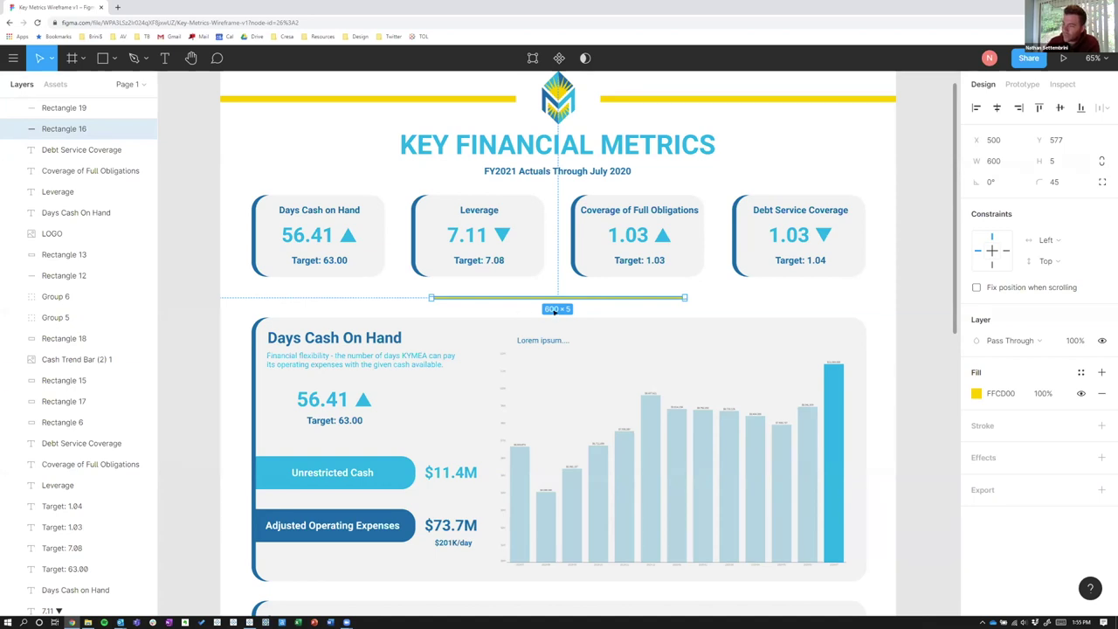
{"action": "left_click", "coordinate": [733, 307]}
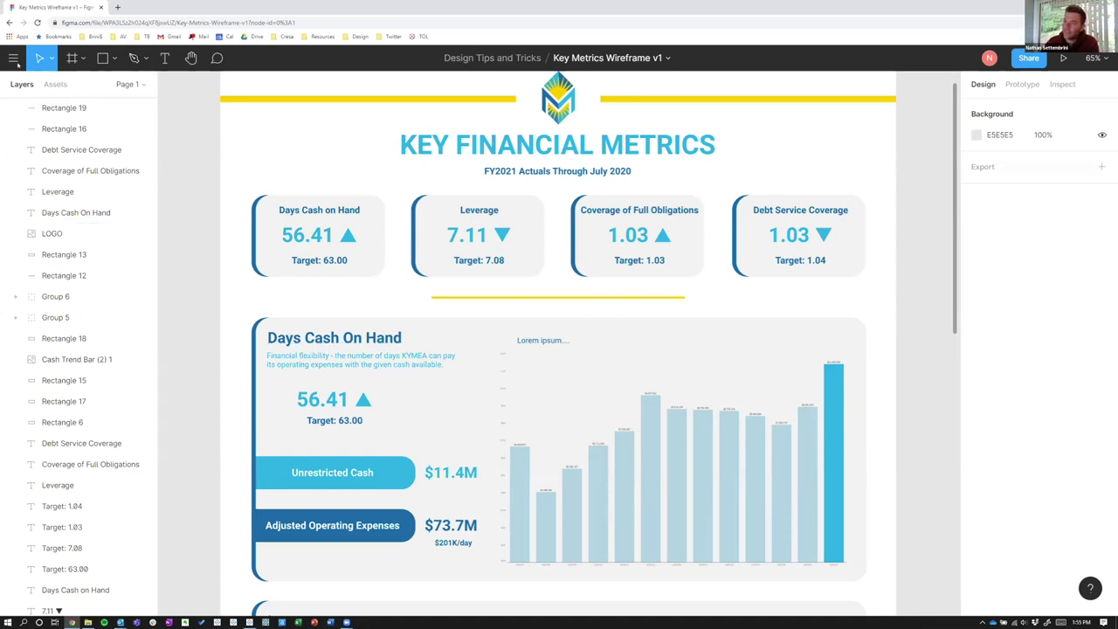
Return to the project files, open Key Metrics Wireframe v2 Background and review the layers inside its Financial Metrics Background frame.
{"action": "left_click", "coordinate": [64, 102]}
{"action": "key", "text": "alt+Left"}
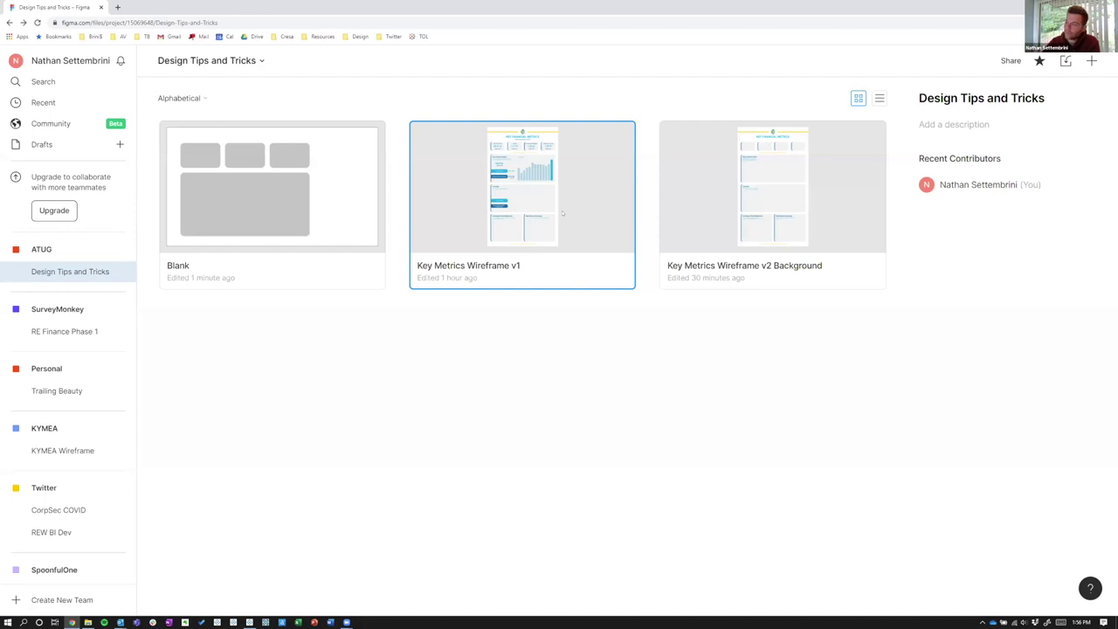
{"action": "double_click", "coordinate": [781, 173]}
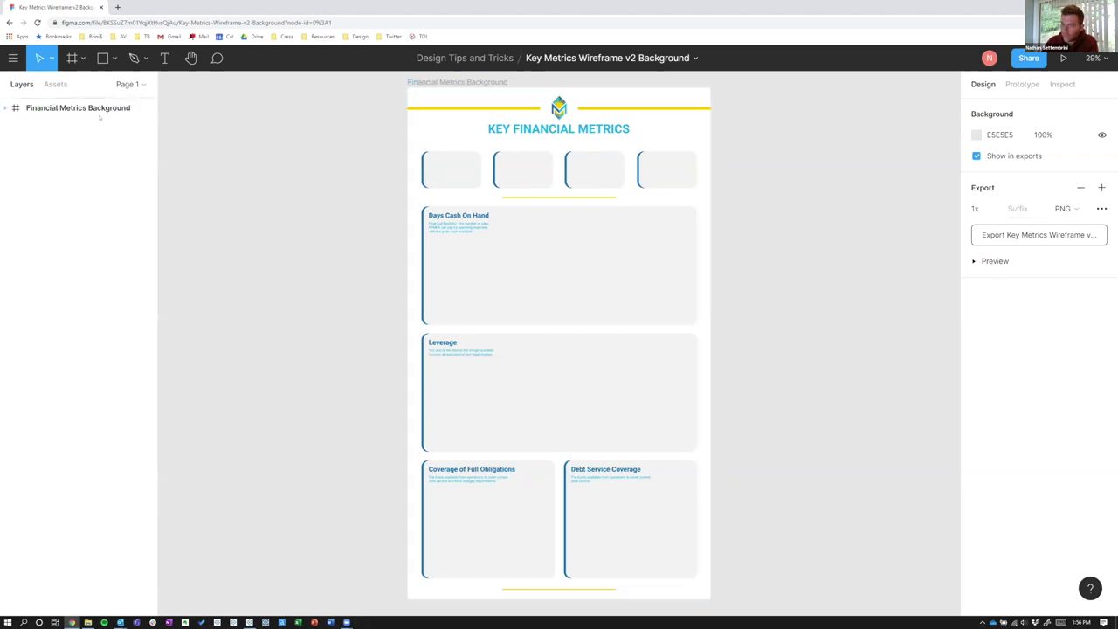
{"action": "left_click", "coordinate": [6, 108]}
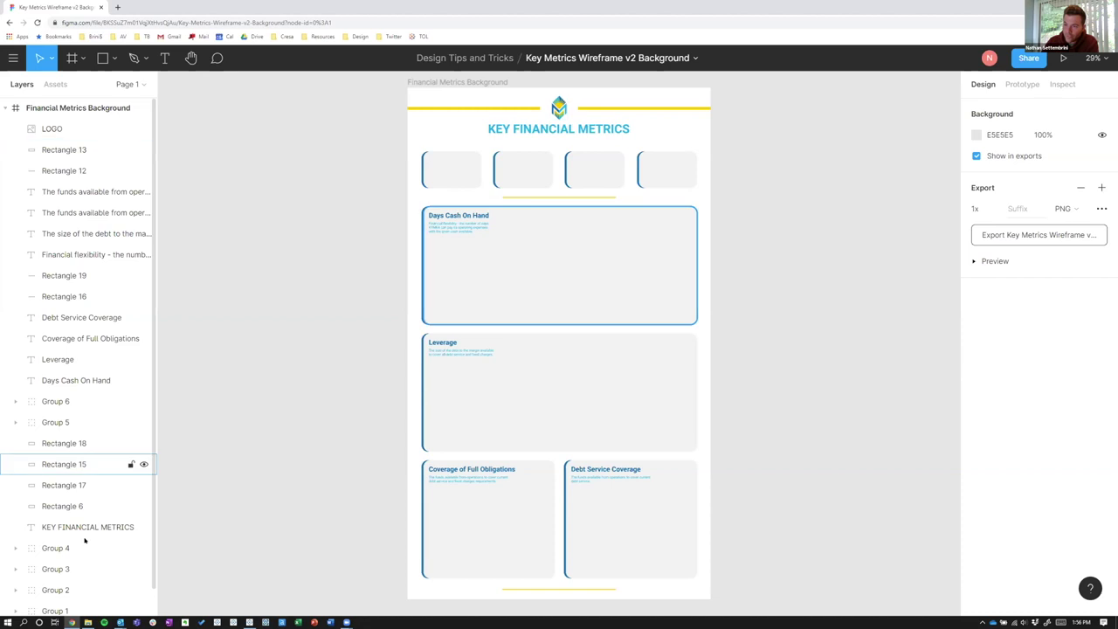
{"action": "left_click", "coordinate": [6, 107]}
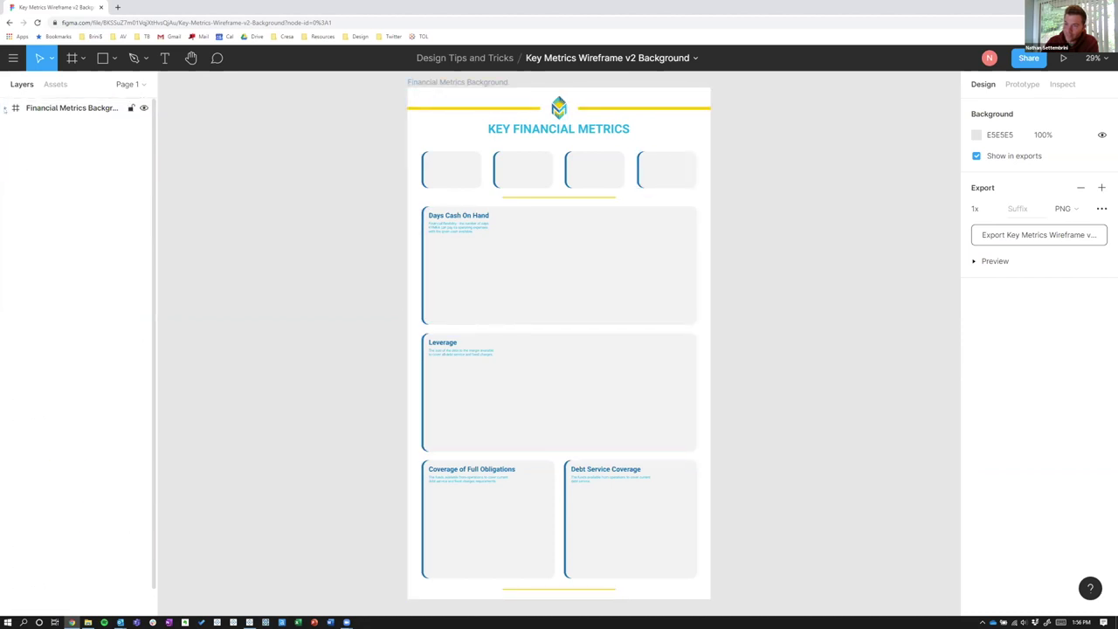
Try a 1x PNG export scale for the Financial Metrics Background frame and restore it to 2x.
{"action": "left_click", "coordinate": [66, 108]}
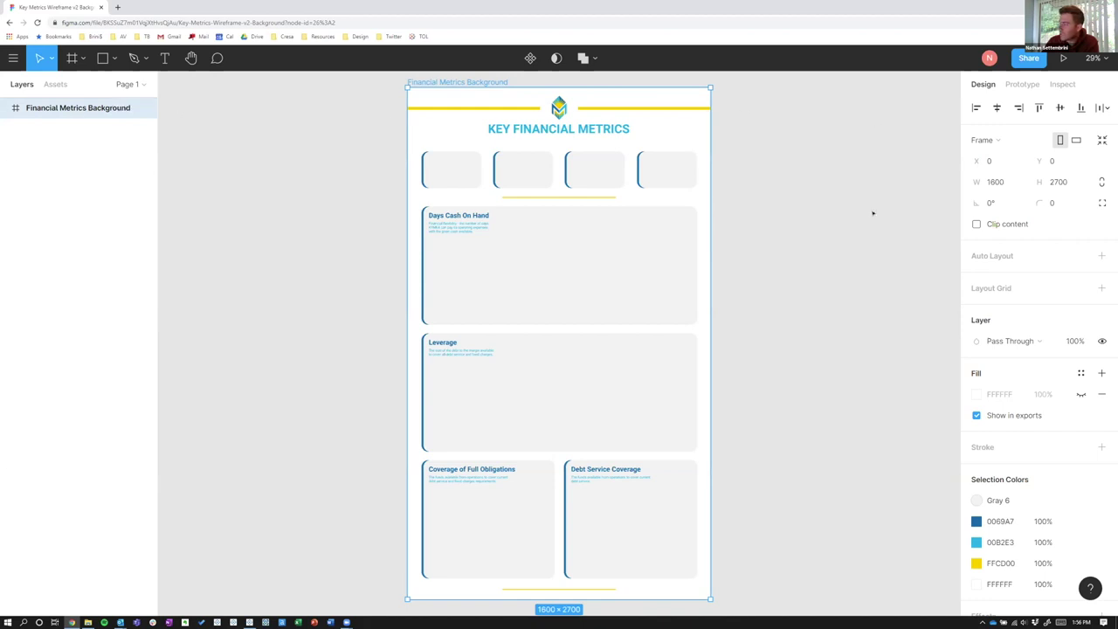
{"action": "scroll", "coordinate": [1002, 297], "scroll_direction": "down", "scroll_amount": 3}
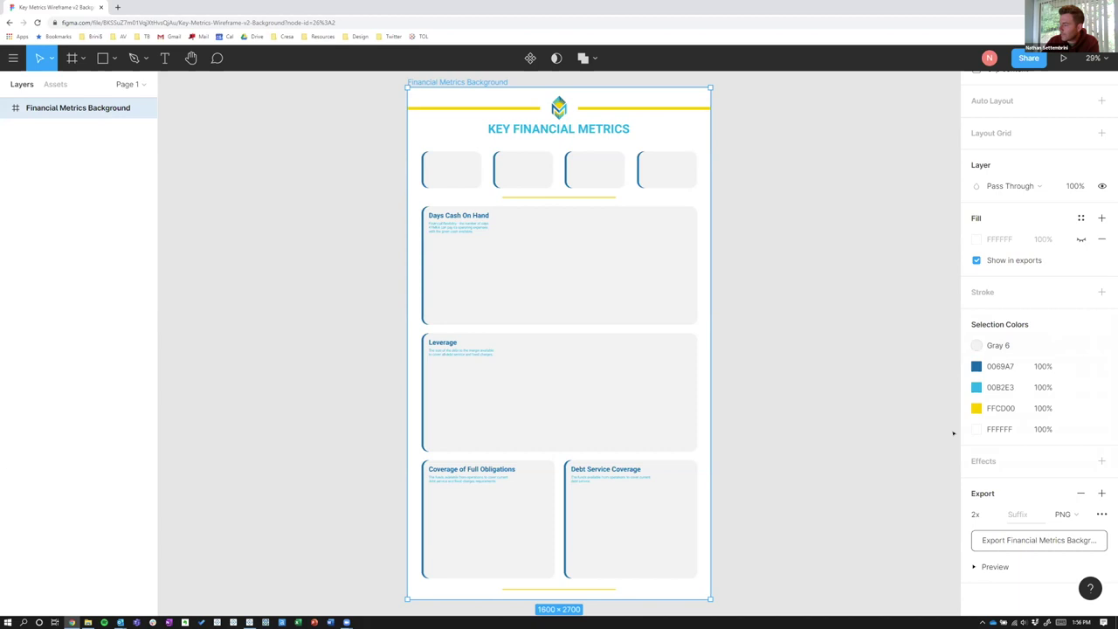
{"action": "left_click", "coordinate": [995, 515]}
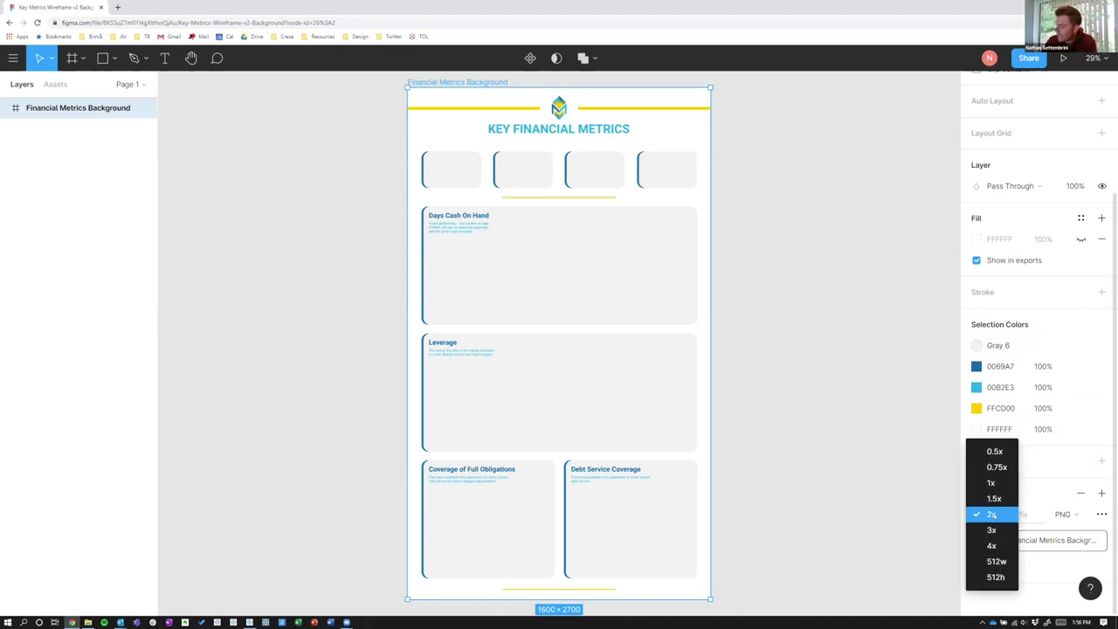
{"action": "left_click", "coordinate": [993, 515]}
{"action": "left_click", "coordinate": [994, 514]}
{"action": "left_click", "coordinate": [989, 484]}
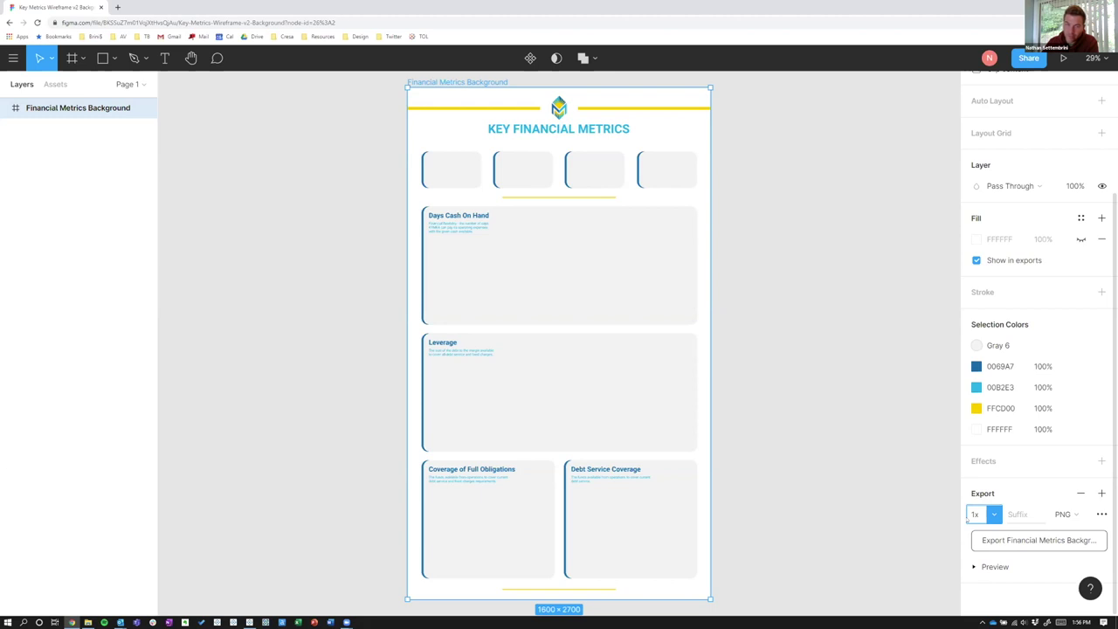
{"action": "left_click", "coordinate": [991, 517]}
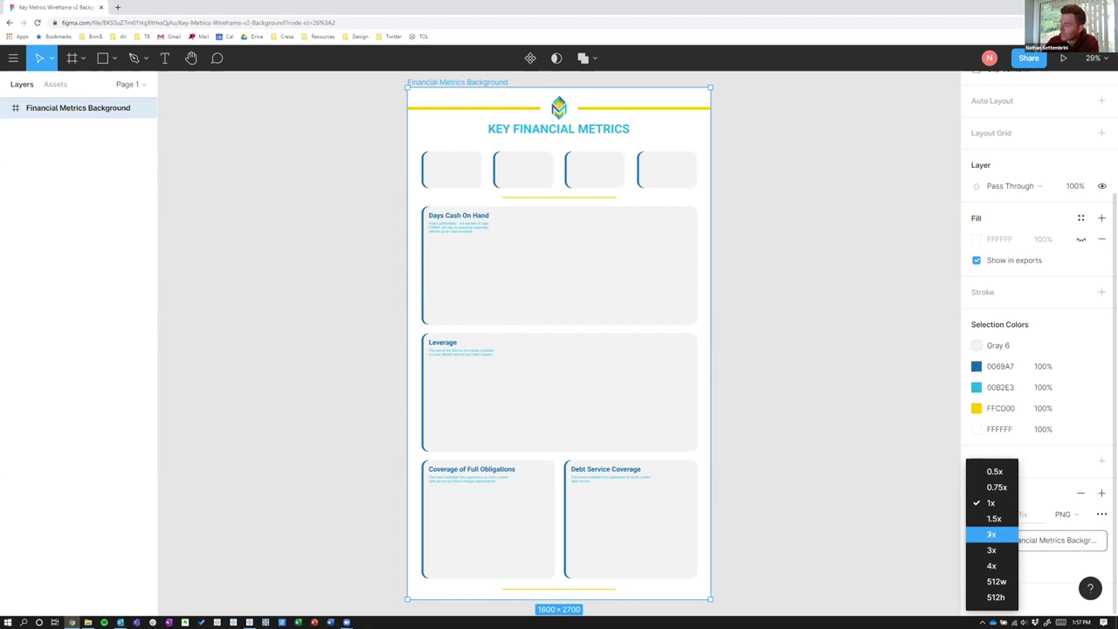
{"action": "left_click", "coordinate": [992, 535]}
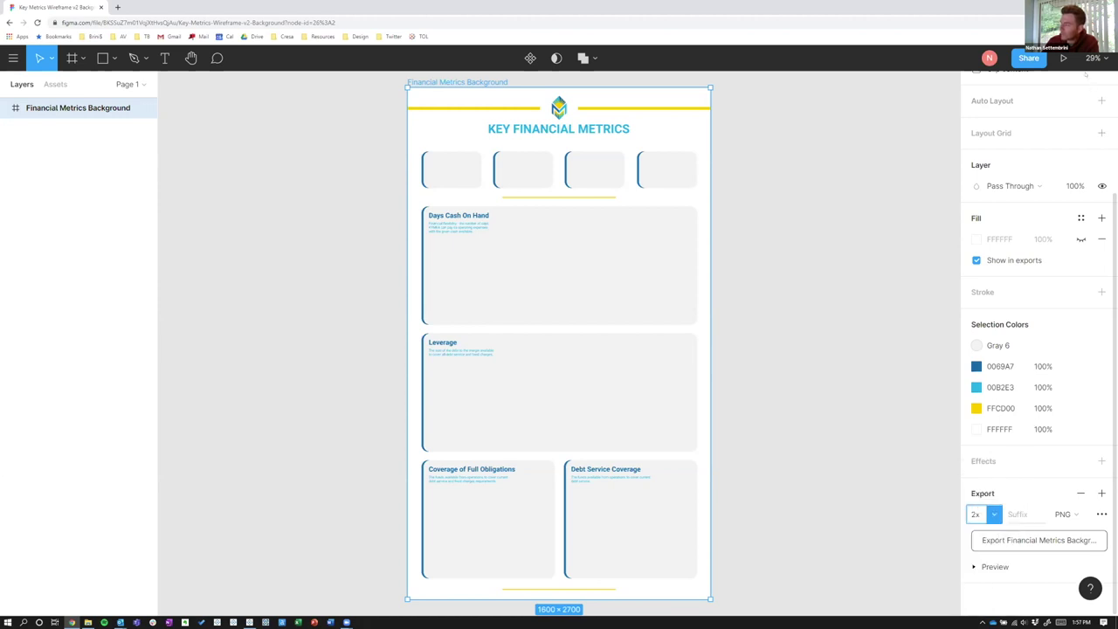
Switch to Tableau, open the KEY FINANCIAL METRICS dashboard and select its background image.
{"action": "key", "text": "alt+Tab"}
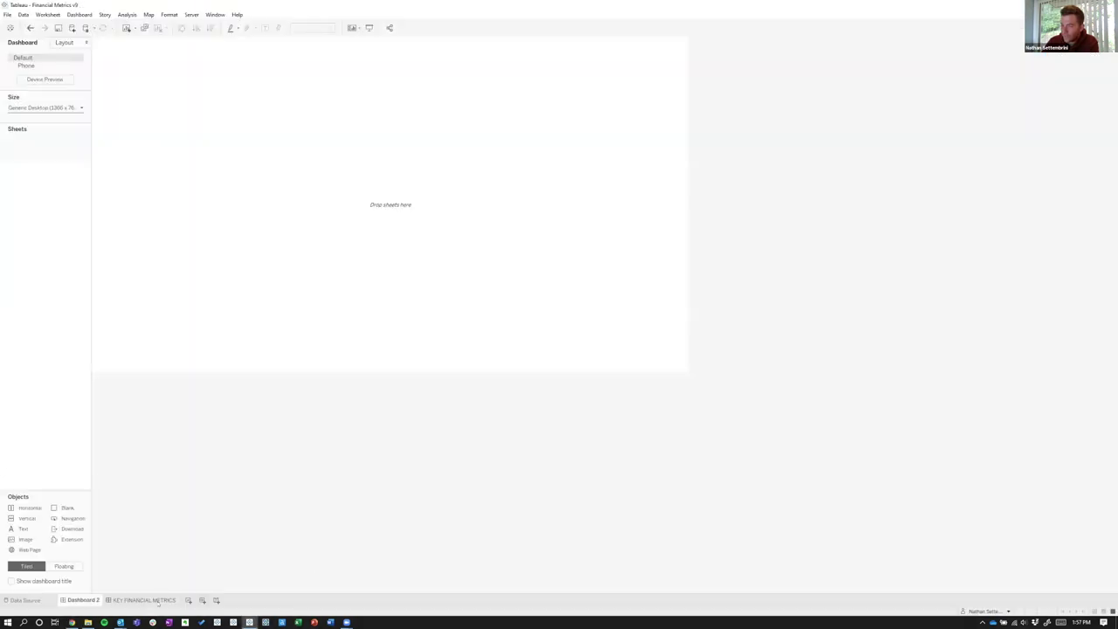
{"action": "left_click", "coordinate": [161, 603]}
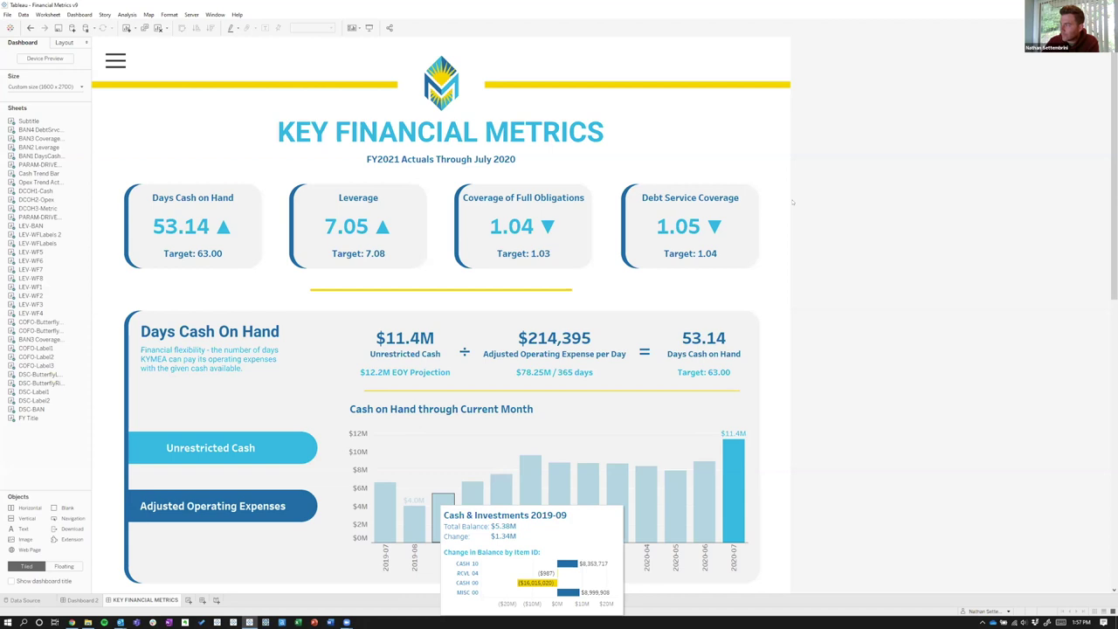
{"action": "left_click", "coordinate": [401, 277]}
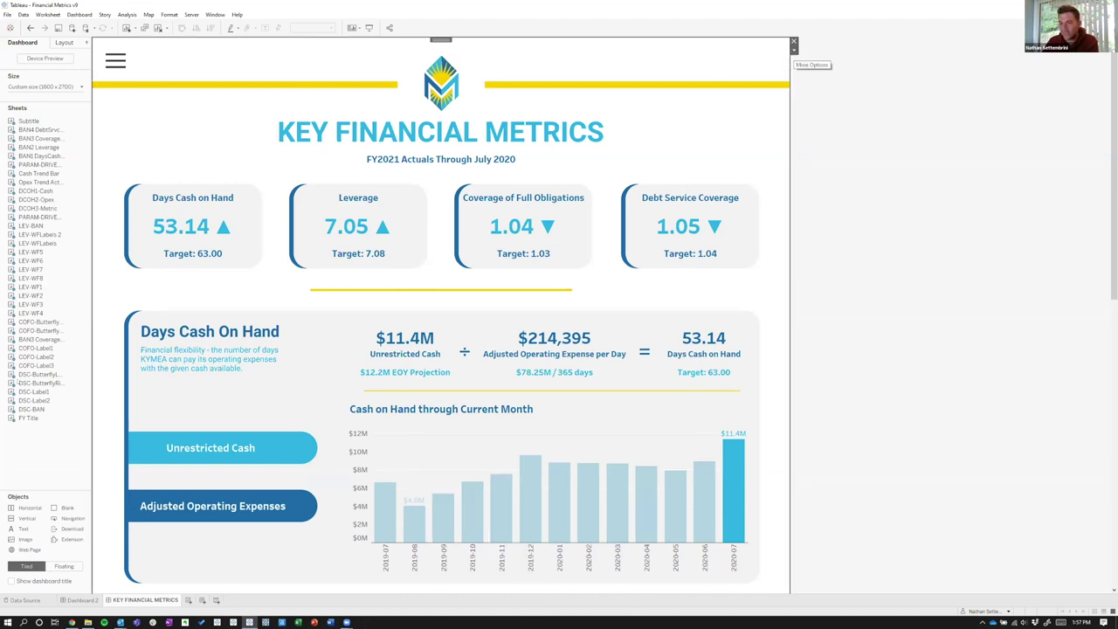
Examine the background image's layout settings and its place in the dashboard's item hierarchy, widening the side pane for readability.
{"action": "left_click", "coordinate": [67, 43]}
{"action": "left_click_drag", "start_coordinate": [92, 253], "coordinate": [136, 253]}
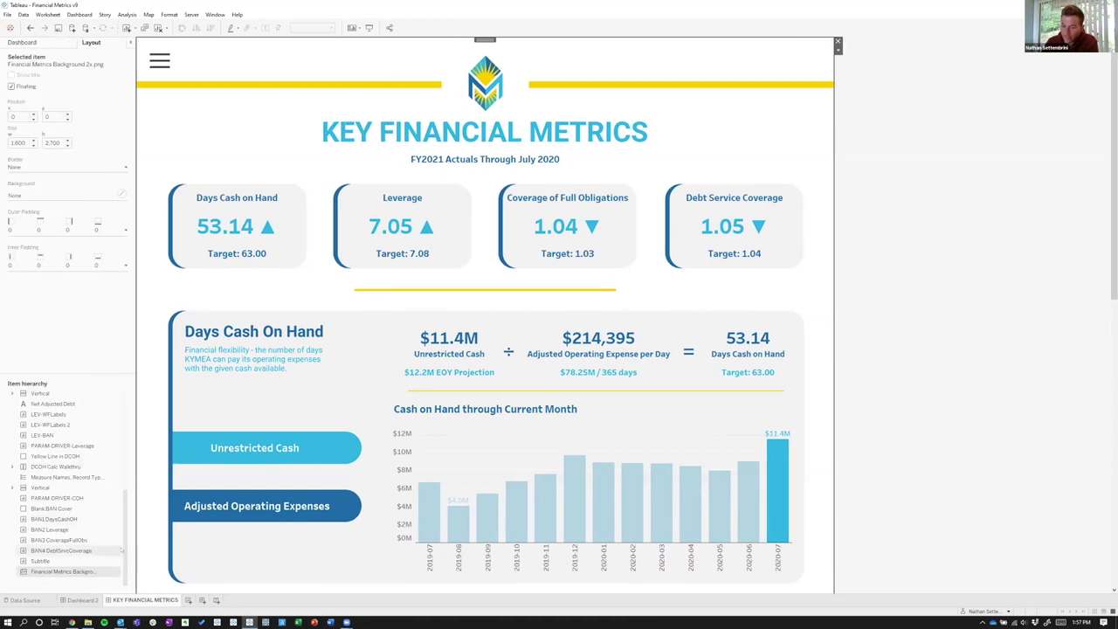
{"action": "left_click_drag", "start_coordinate": [127, 522], "coordinate": [127, 424]}
{"action": "scroll", "coordinate": [106, 542], "scroll_direction": "down", "scroll_amount": 10}
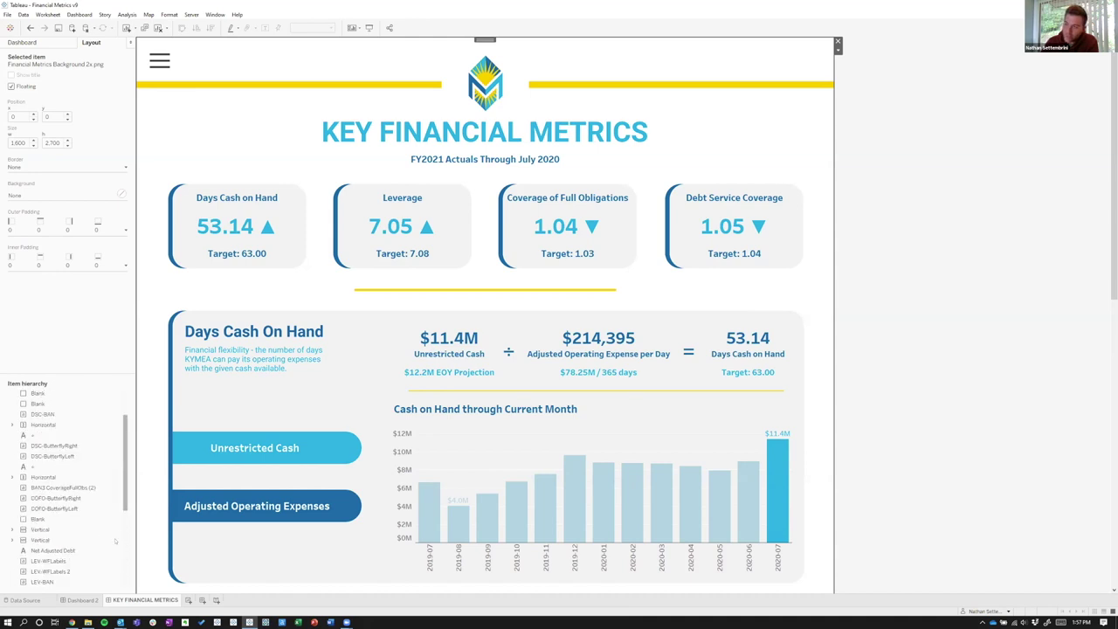
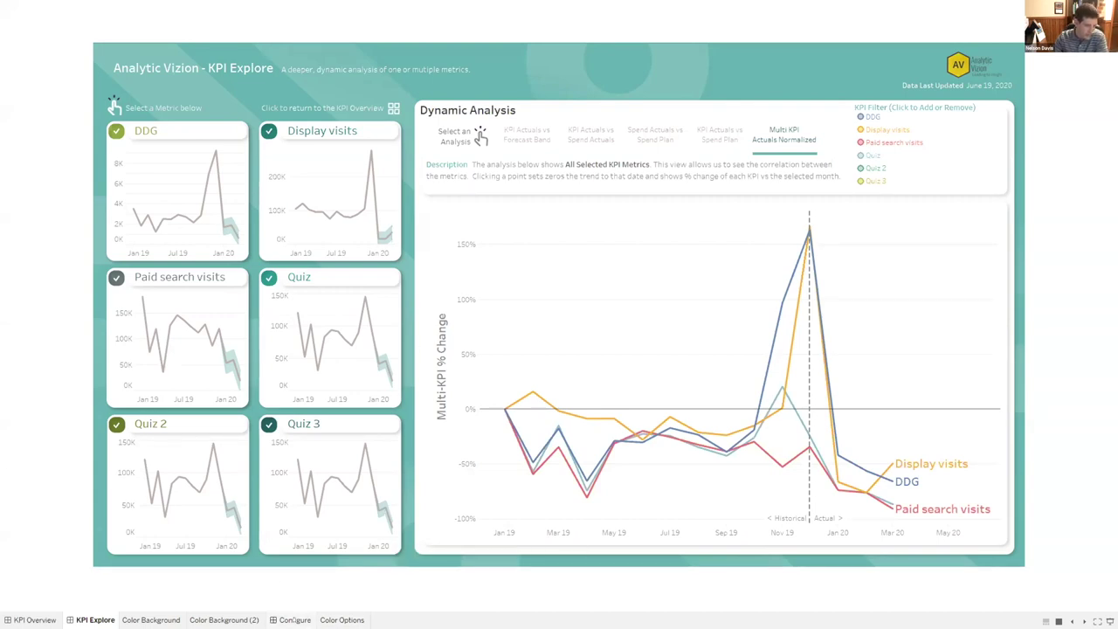
Configure the KPI dashboard with an orange background and the client name Home Depot, and view the result on KPI Explore.
{"action": "left_click", "coordinate": [294, 619]}
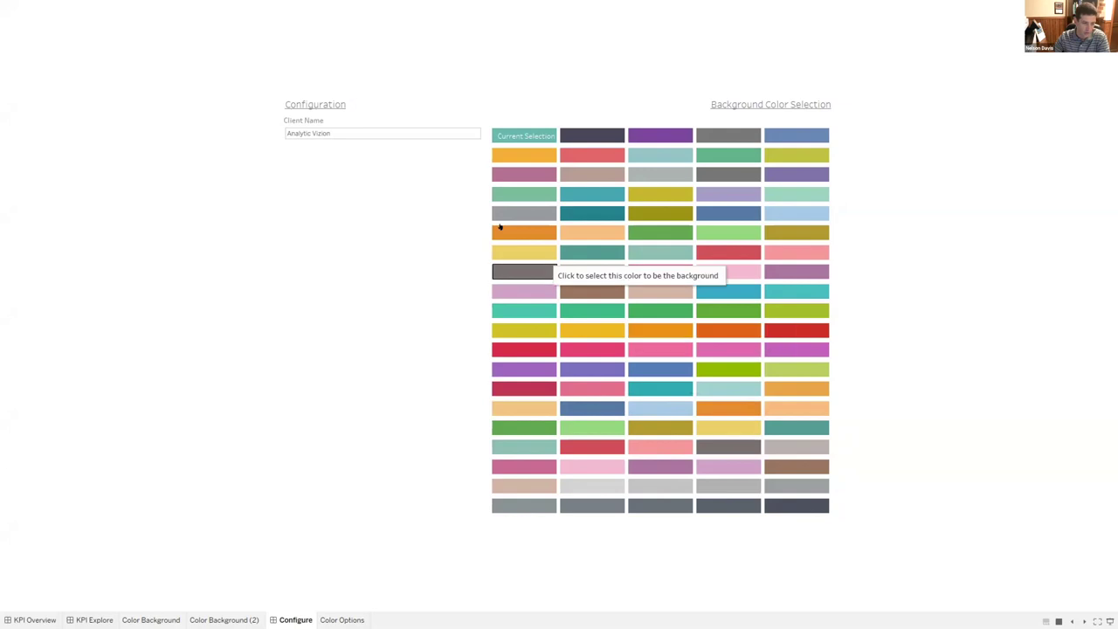
{"action": "left_click", "coordinate": [511, 233]}
{"action": "triple_click", "coordinate": [342, 134]}
{"action": "key", "text": "BackSpace"}
{"action": "type", "text": "Home Depot"}
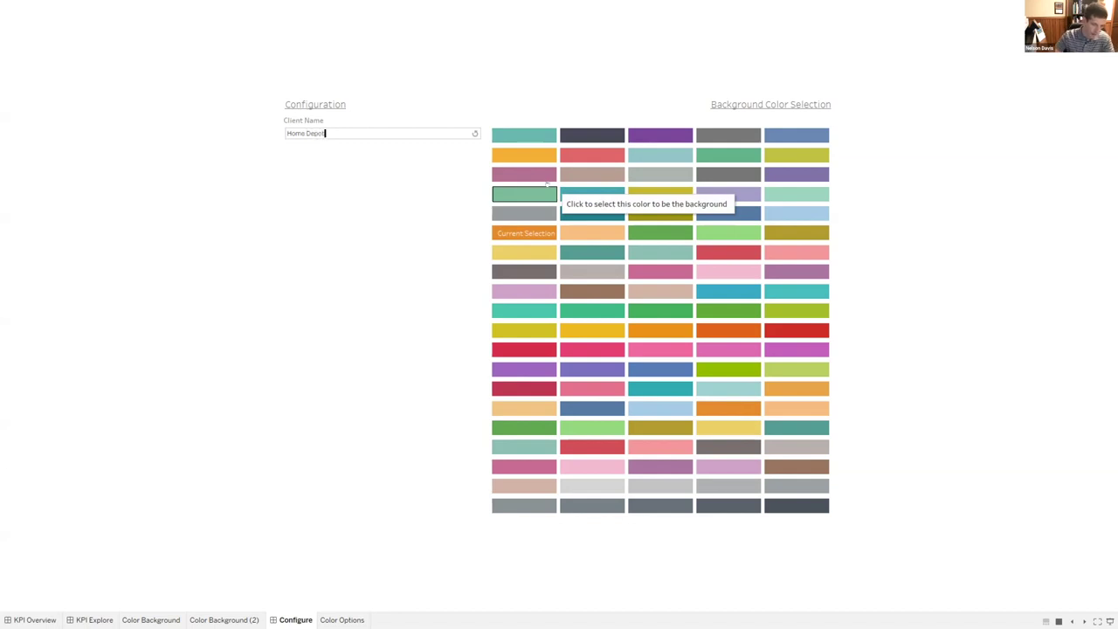
{"action": "key", "text": "Return"}
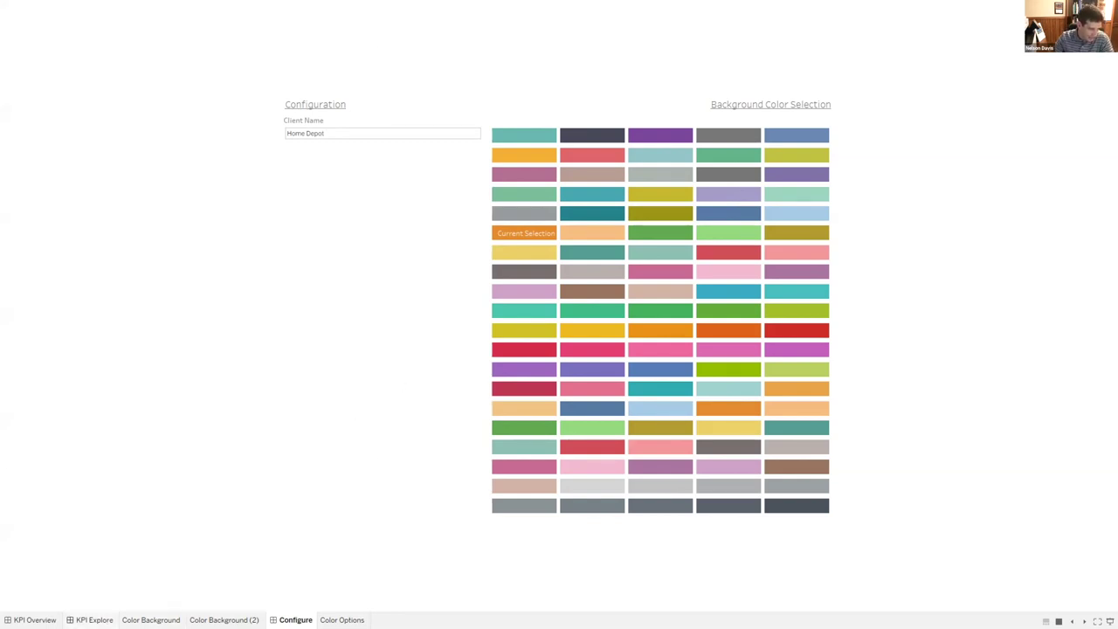
{"action": "left_click", "coordinate": [95, 619]}
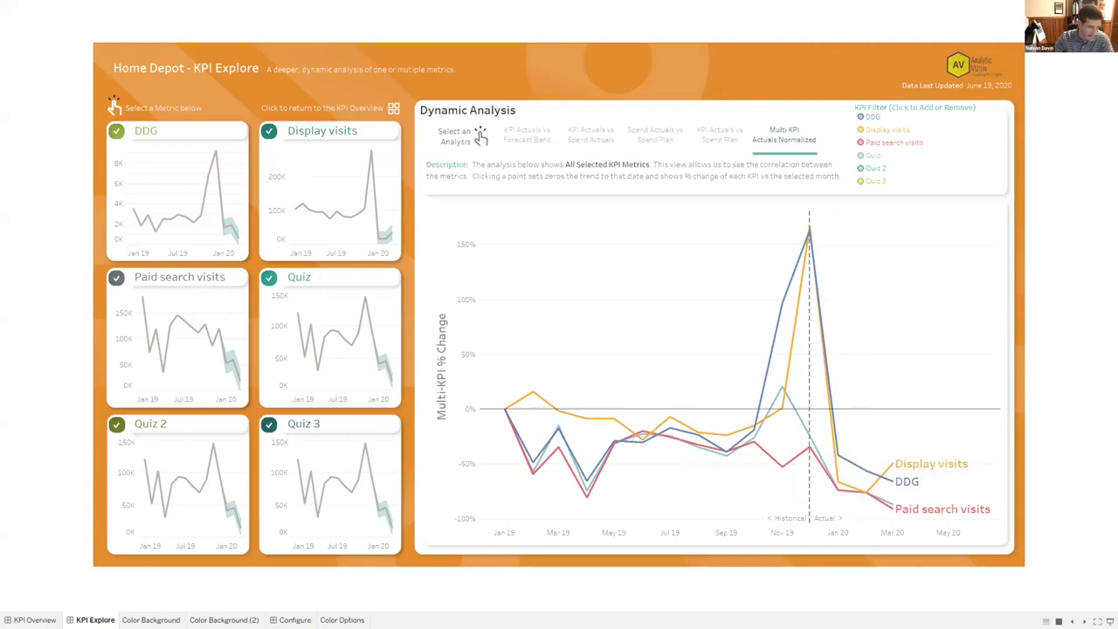
Configure the KPI dashboard with a red background and the client name Coca-Cola, and view the result on KPI Explore.
{"action": "left_click", "coordinate": [294, 619]}
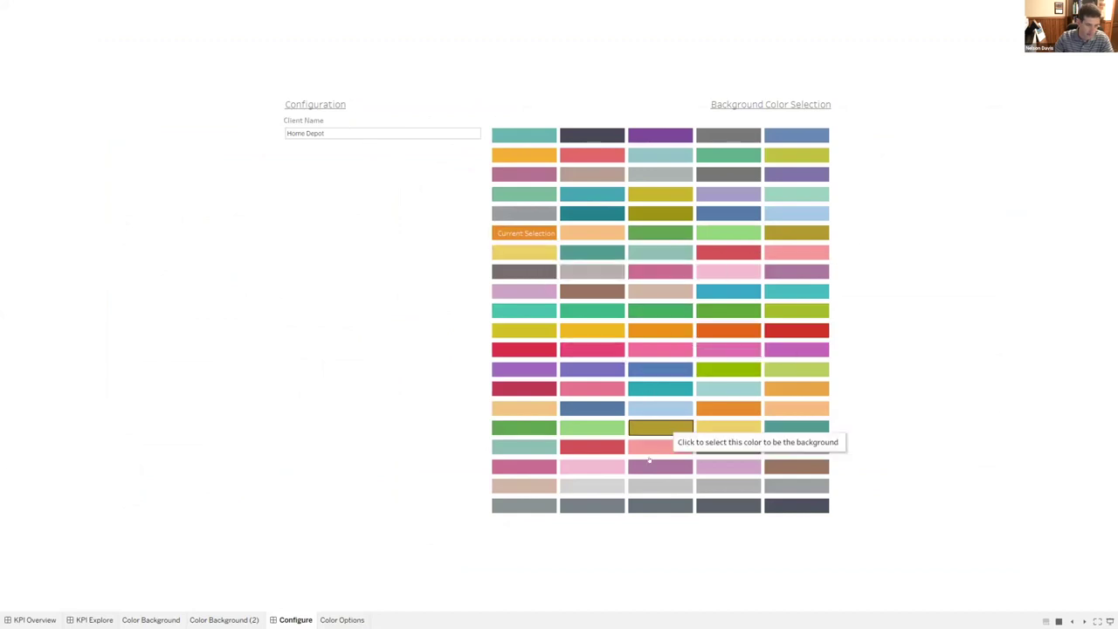
{"action": "left_click", "coordinate": [784, 332]}
{"action": "left_click", "coordinate": [368, 131]}
{"action": "key", "text": "BackSpace"}
{"action": "type", "text": "Coca "}
{"action": "type", "text": "Cola"}
{"action": "key", "text": "Return"}
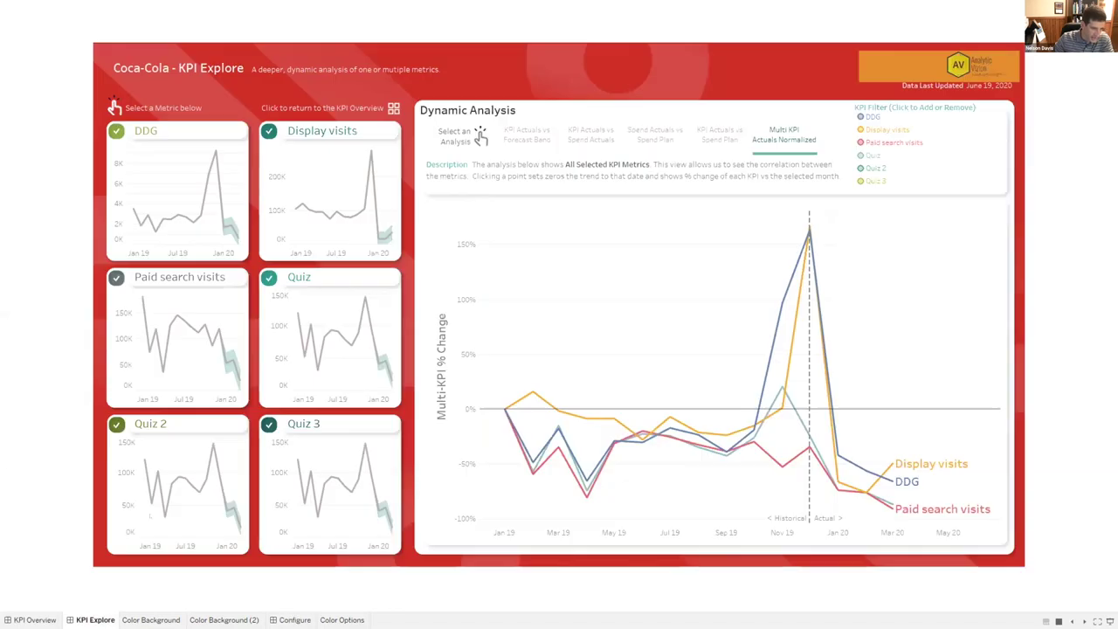
{"action": "left_click", "coordinate": [95, 619]}
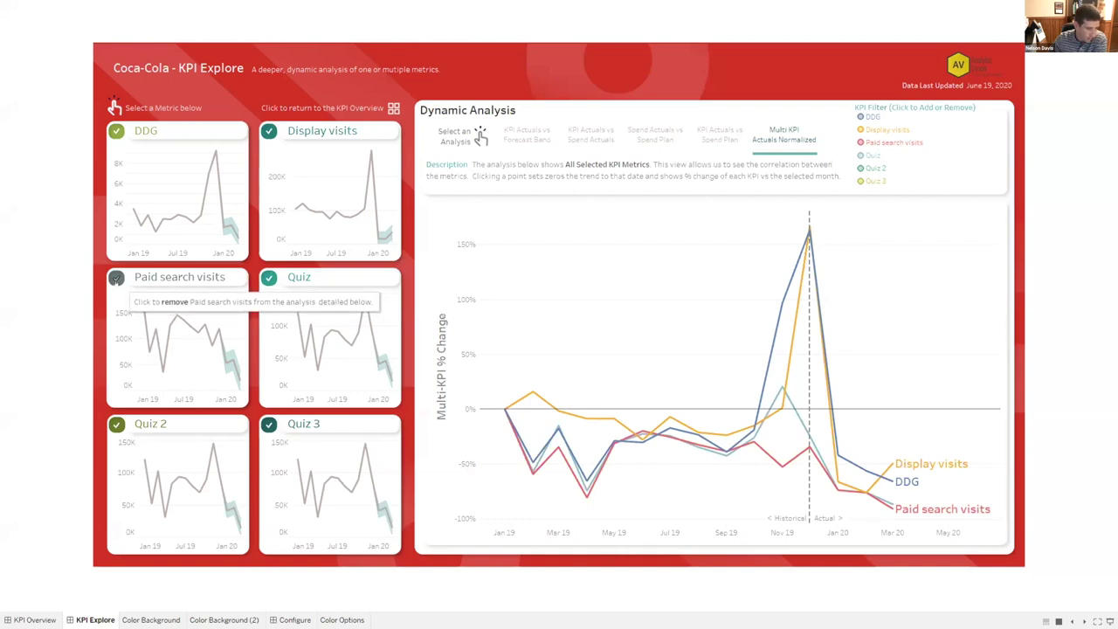
Remove Paid search visits from the multi-KPI analysis and add it back.
{"action": "left_click", "coordinate": [116, 278]}
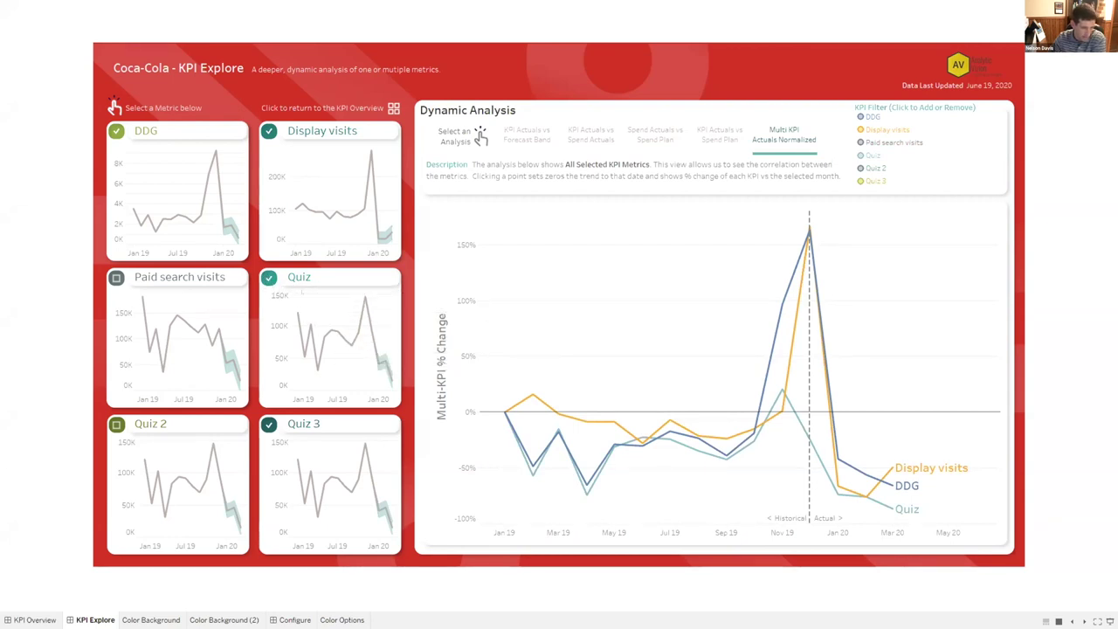
{"action": "mouse_move", "coordinate": [555, 461]}
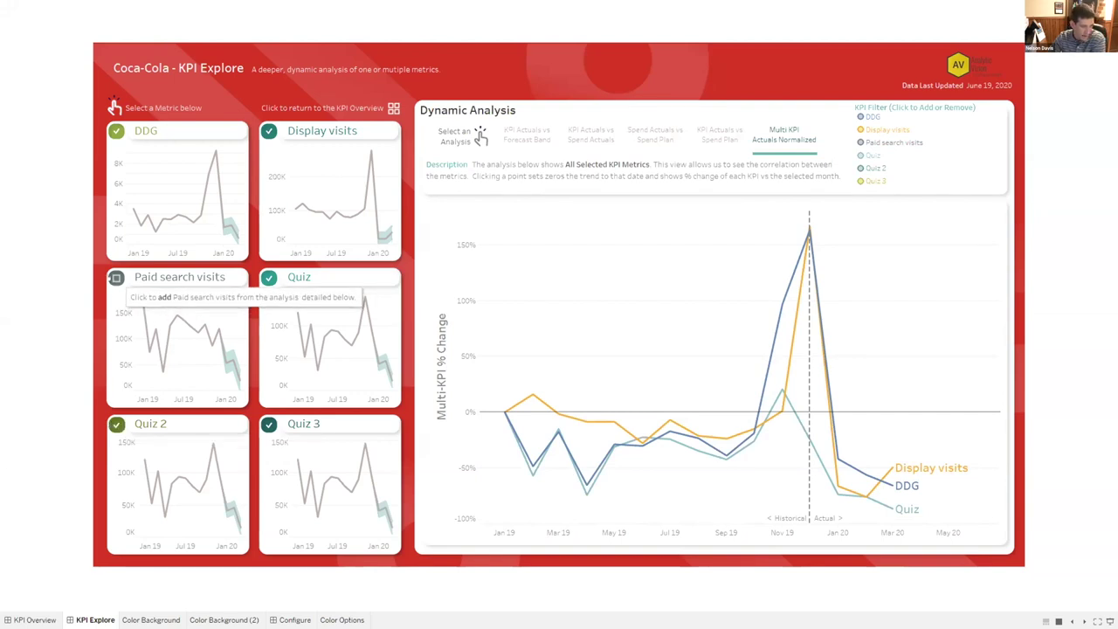
{"action": "left_click", "coordinate": [116, 277]}
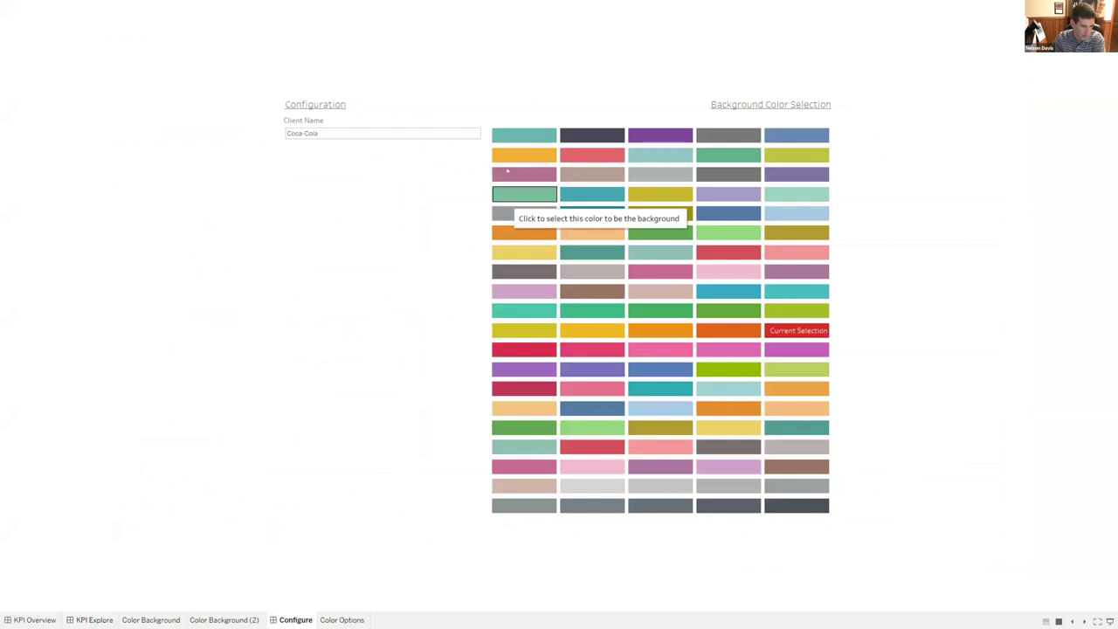
Leave presentation mode on the Configure dashboard and open the Color Options worksheet behind the color grid.
{"action": "key", "text": "Escape"}
{"action": "left_click", "coordinate": [664, 116]}
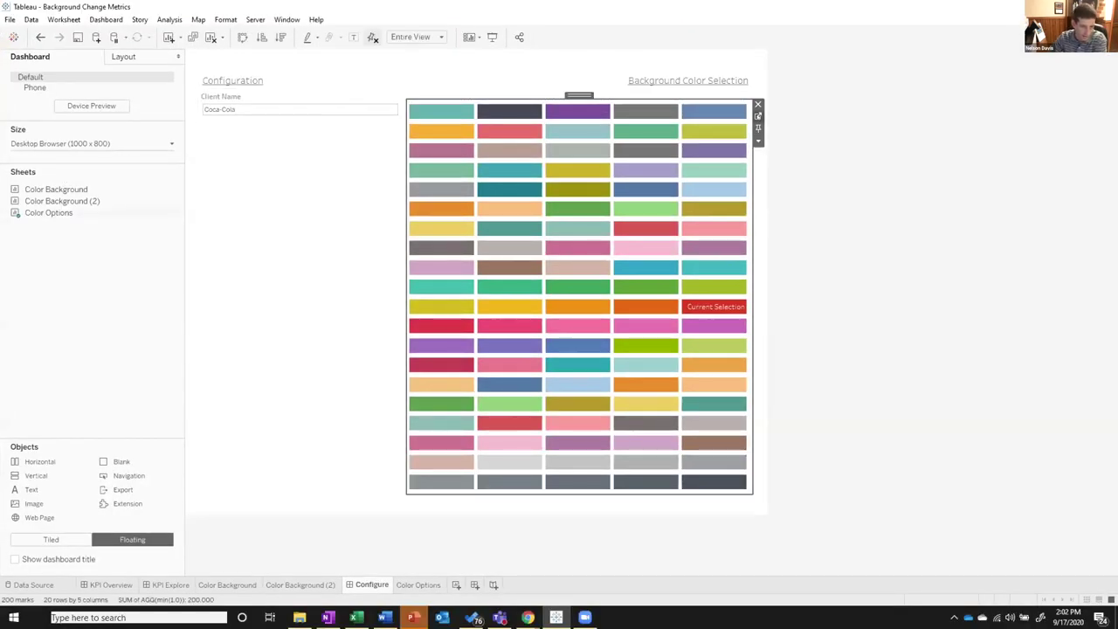
{"action": "left_click", "coordinate": [758, 115]}
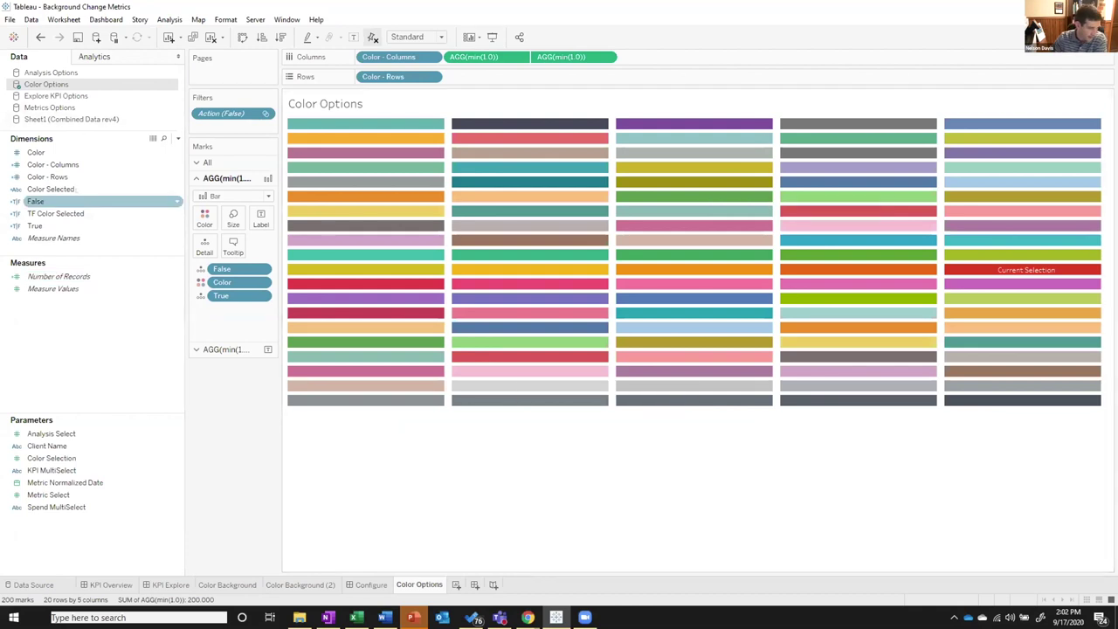
Examine the rows and calculated fields of the Color Options data source and return to the Color Options worksheet.
{"action": "right_click", "coordinate": [96, 85]}
{"action": "left_click", "coordinate": [139, 94]}
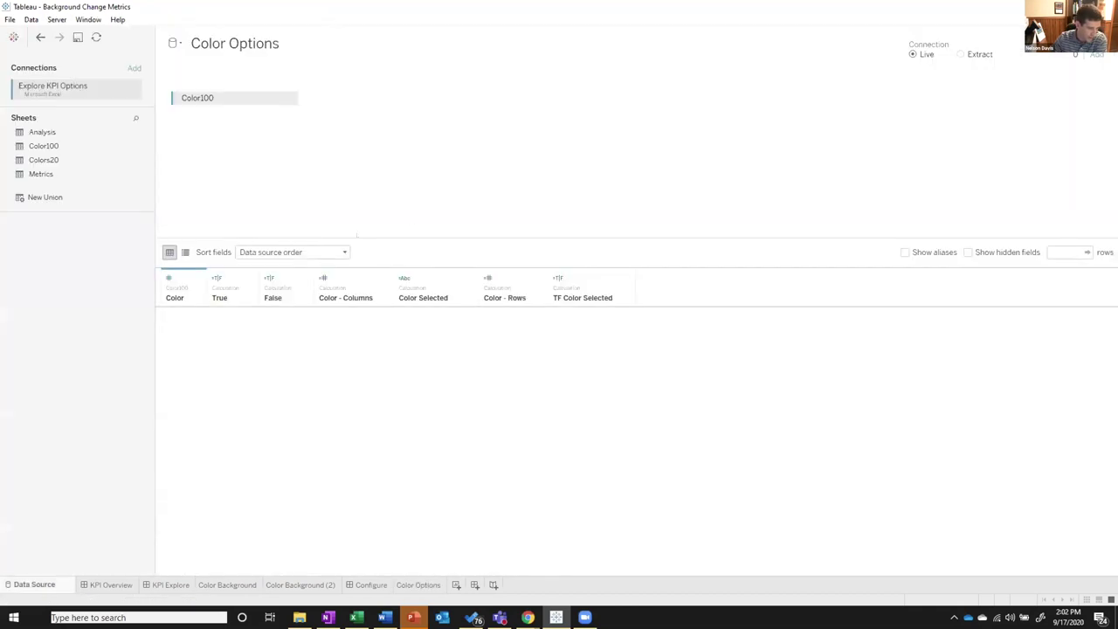
{"action": "scroll", "coordinate": [181, 498], "scroll_direction": "down", "scroll_amount": 20}
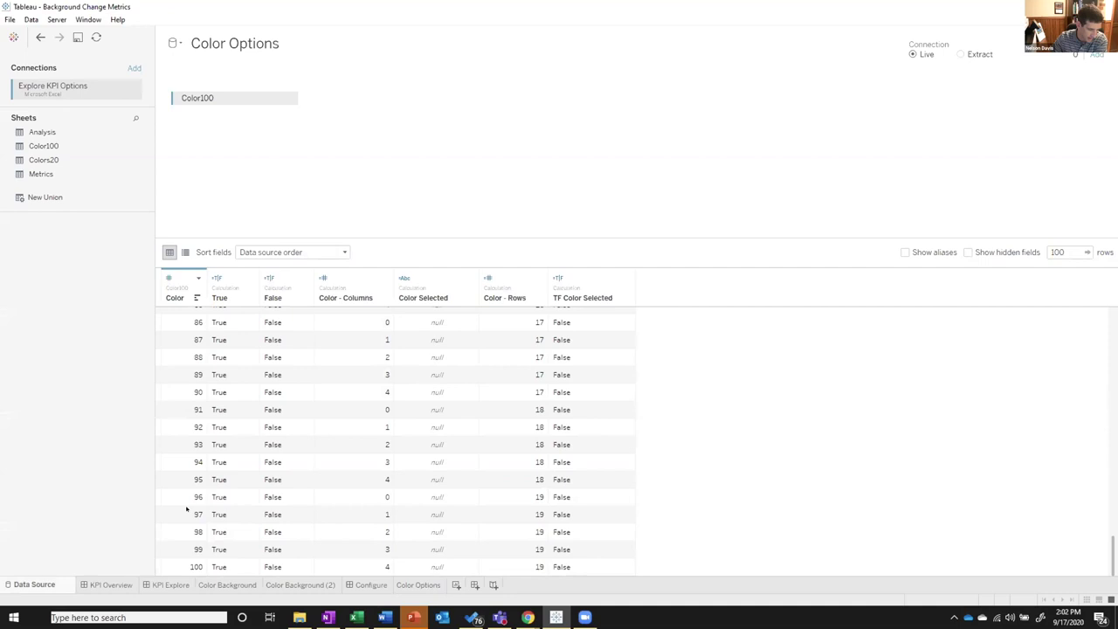
{"action": "scroll", "coordinate": [336, 524], "scroll_direction": "up", "scroll_amount": 20}
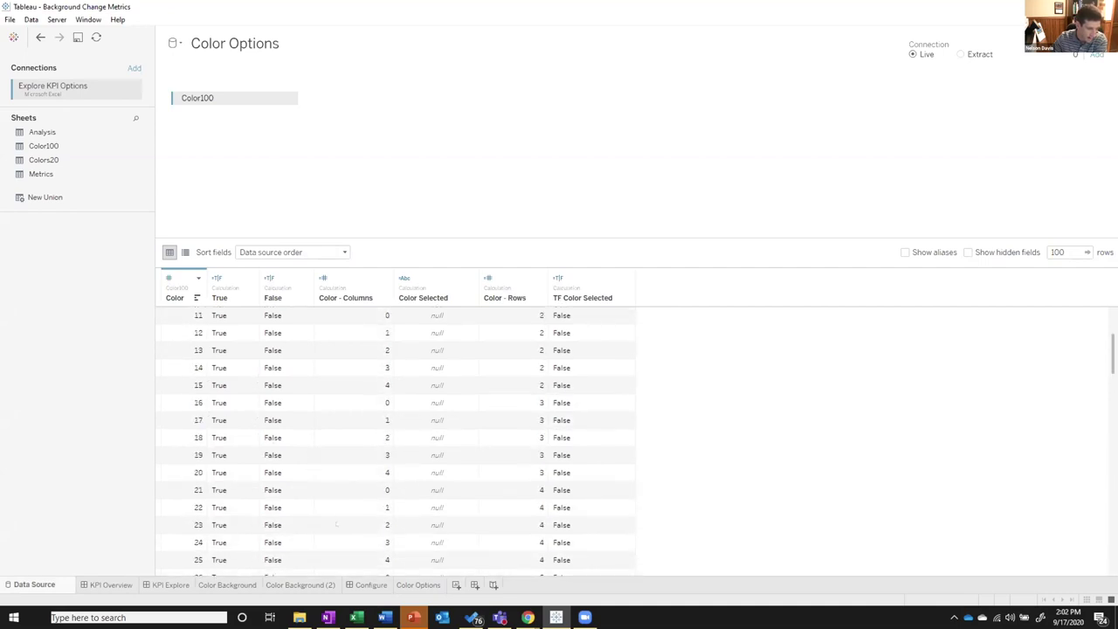
{"action": "left_click", "coordinate": [417, 585]}
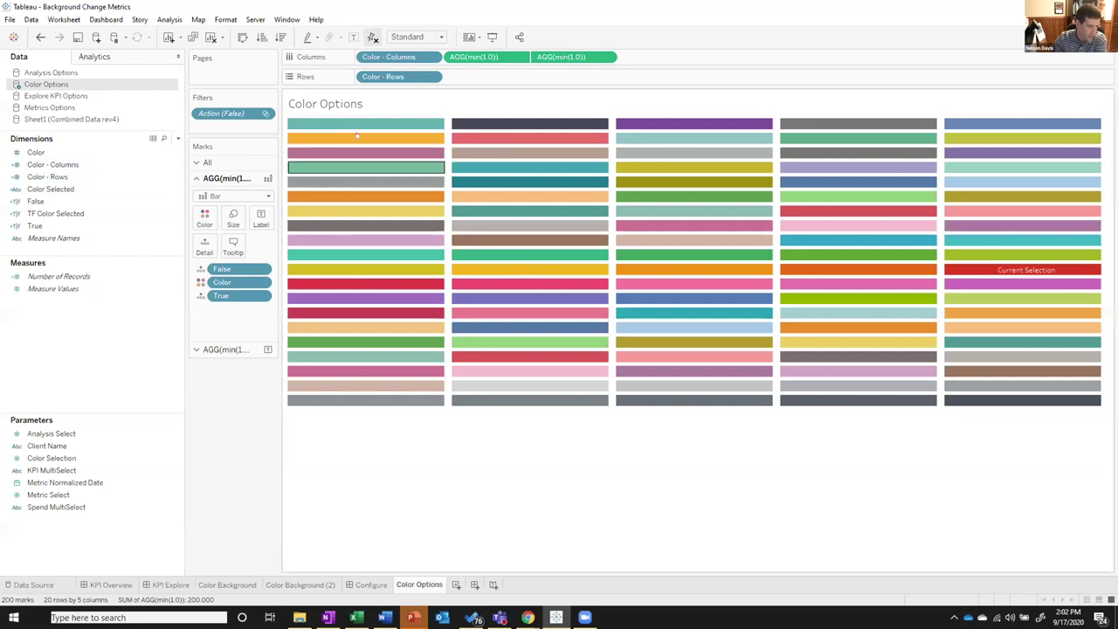
Show the headers of the Color - Columns and Color - Rows fields on the Color Options worksheet.
{"action": "right_click", "coordinate": [378, 53]}
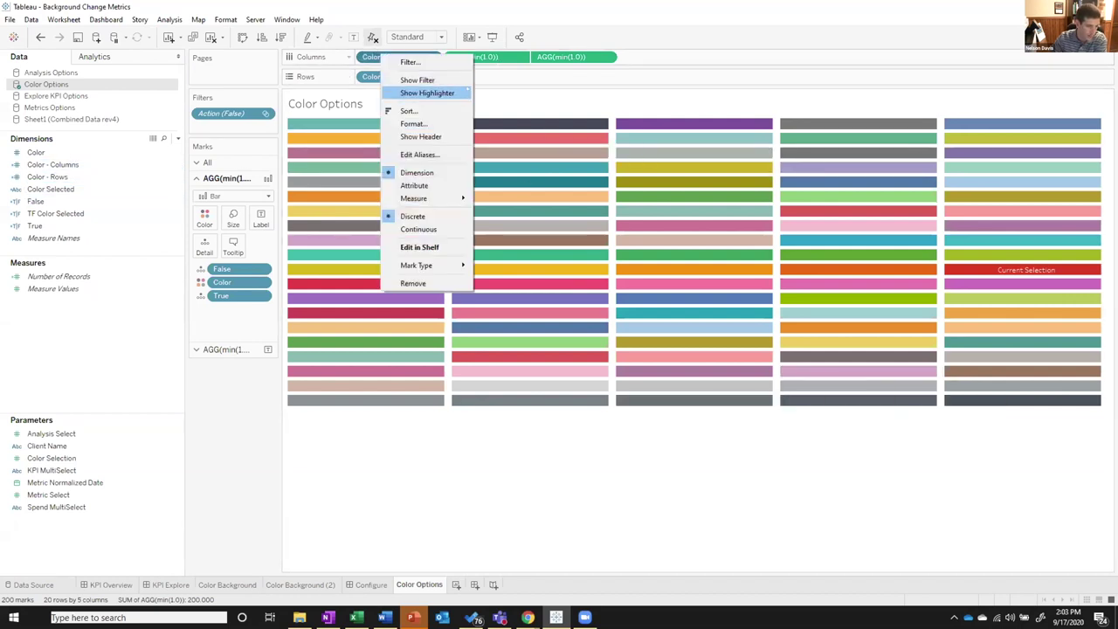
{"action": "left_click", "coordinate": [409, 134]}
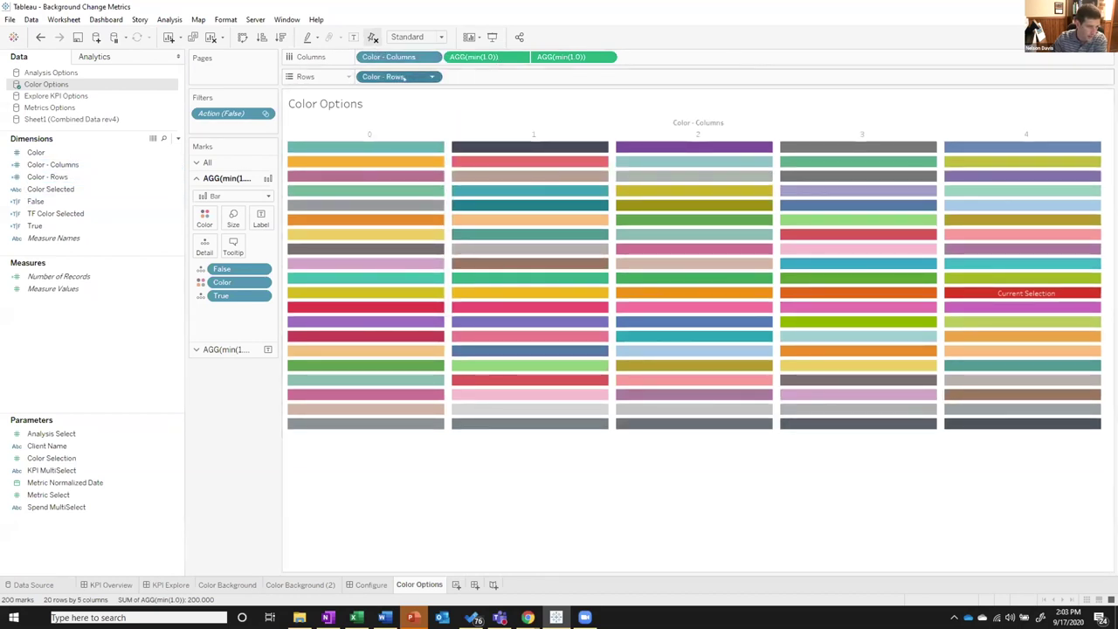
{"action": "right_click", "coordinate": [408, 78]}
{"action": "left_click", "coordinate": [448, 163]}
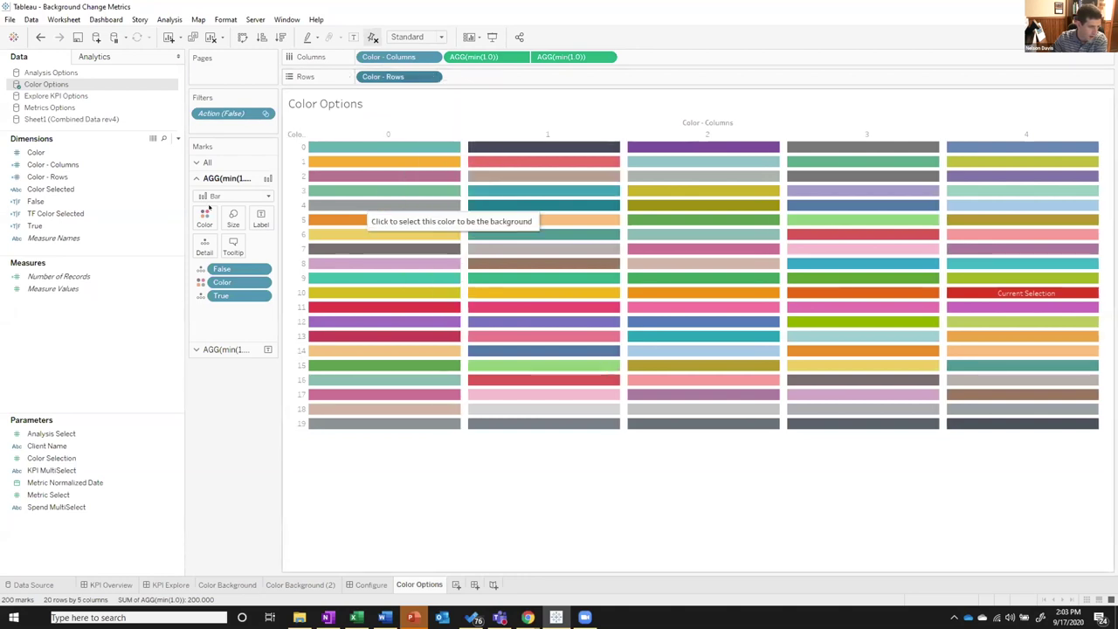
Review the formulas of the Color - Columns and Color - Rows calculated fields without changing them.
{"action": "right_click", "coordinate": [115, 165]}
{"action": "left_click", "coordinate": [142, 231]}
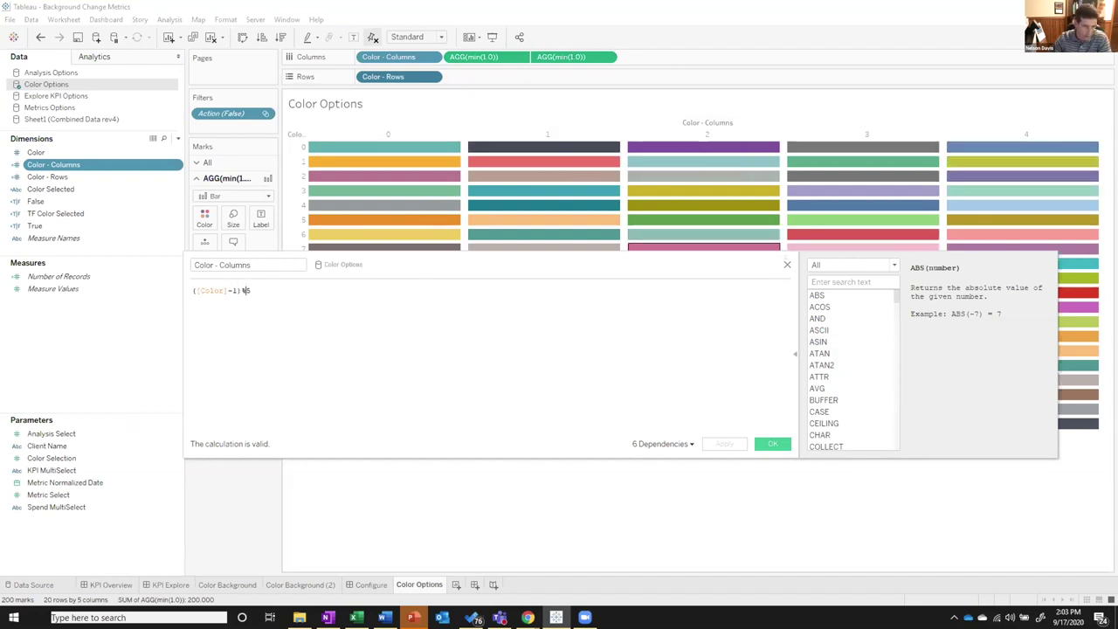
{"action": "left_click", "coordinate": [772, 444]}
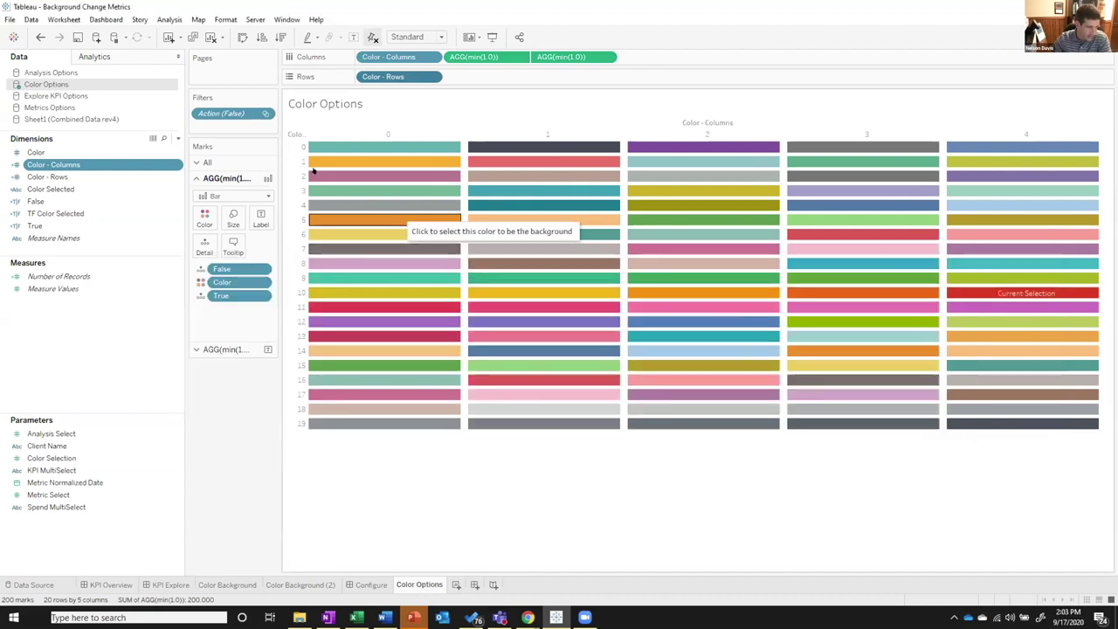
{"action": "left_click", "coordinate": [96, 178]}
{"action": "right_click", "coordinate": [96, 177]}
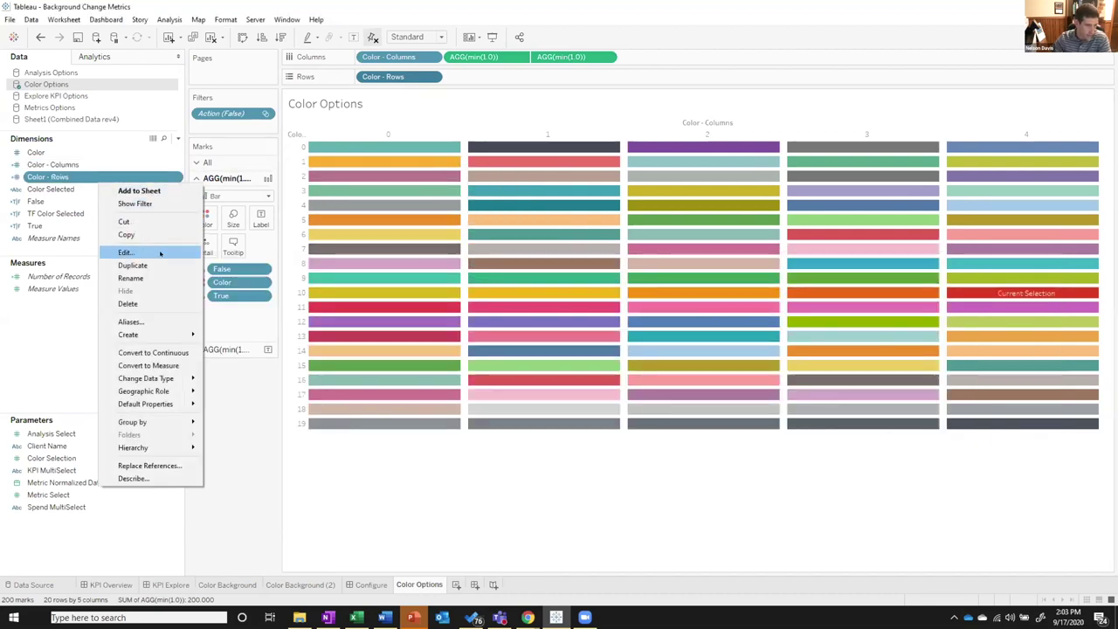
{"action": "left_click", "coordinate": [131, 251]}
{"action": "left_click", "coordinate": [276, 290]}
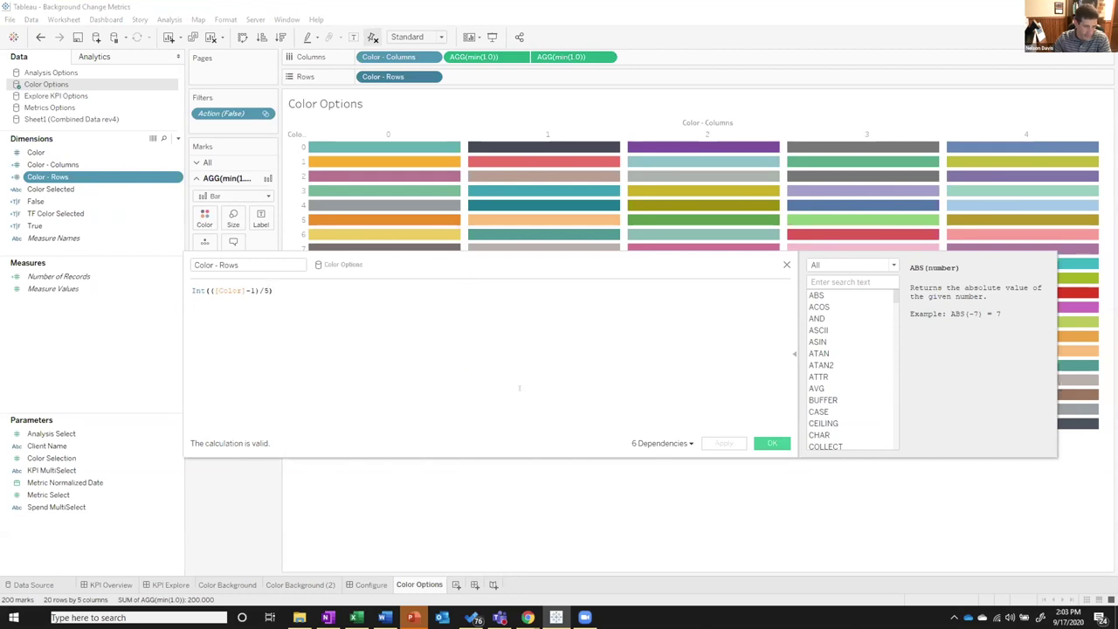
{"action": "left_click", "coordinate": [773, 444]}
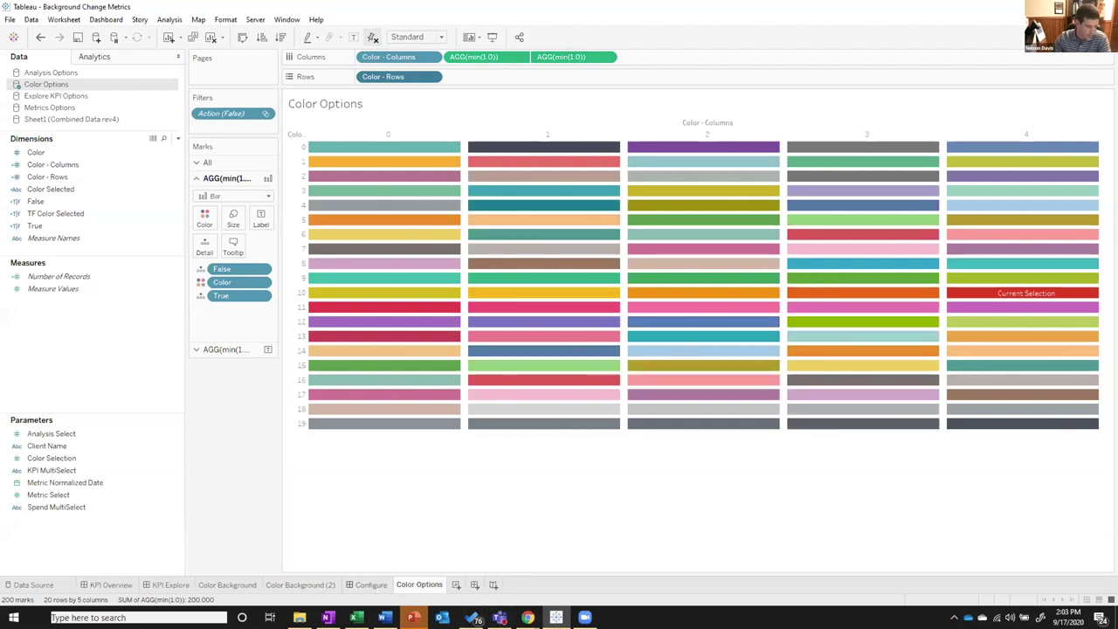
Examine the default color assignments of the Color field and the available color palettes, and leave without changes.
{"action": "left_click", "coordinate": [113, 153]}
{"action": "right_click", "coordinate": [113, 152]}
{"action": "mouse_move", "coordinate": [202, 328]}
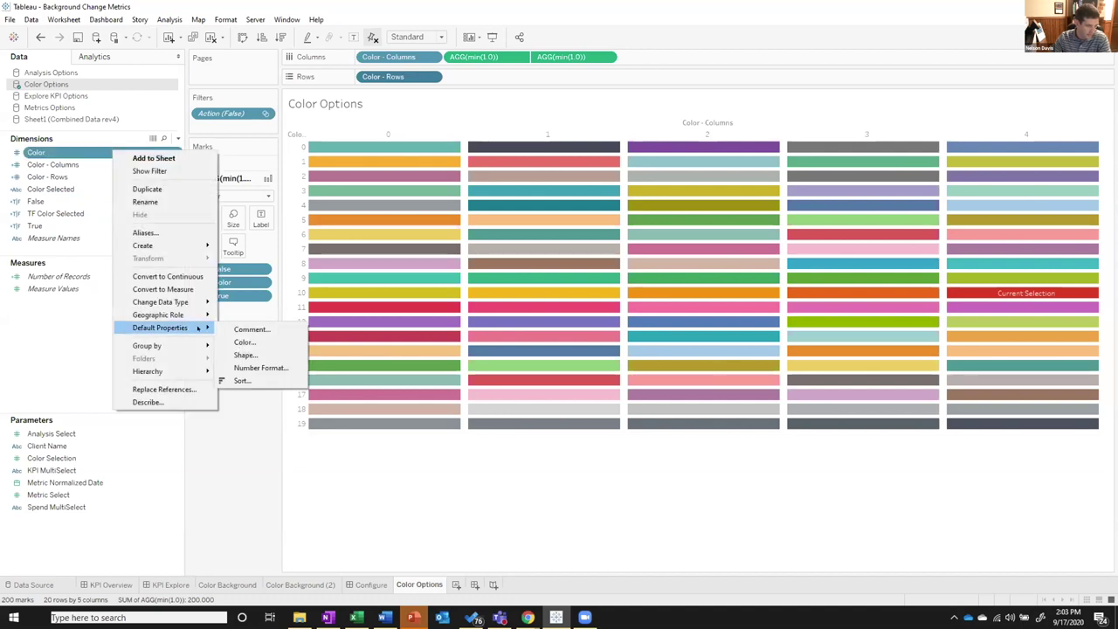
{"action": "left_click", "coordinate": [254, 342]}
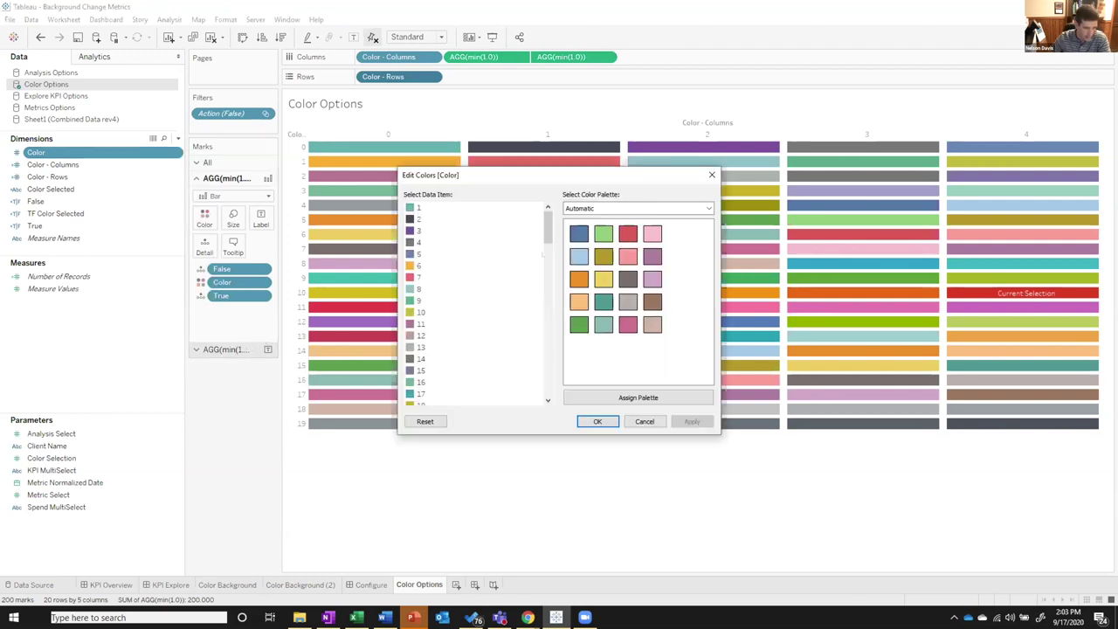
{"action": "mouse_move", "coordinate": [547, 223]}
{"action": "left_mouse_down"}
{"action": "mouse_move", "coordinate": [550, 341]}
{"action": "mouse_move", "coordinate": [549, 218]}
{"action": "left_mouse_up"}
{"action": "left_click", "coordinate": [646, 208]}
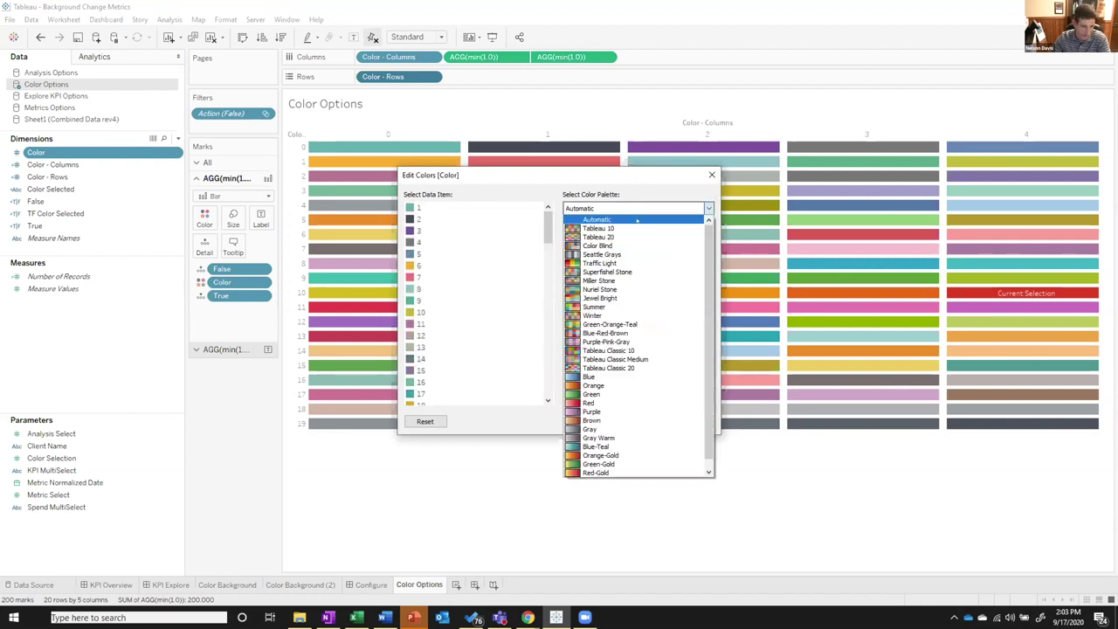
{"action": "scroll", "coordinate": [630, 393], "scroll_direction": "down", "scroll_amount": 1}
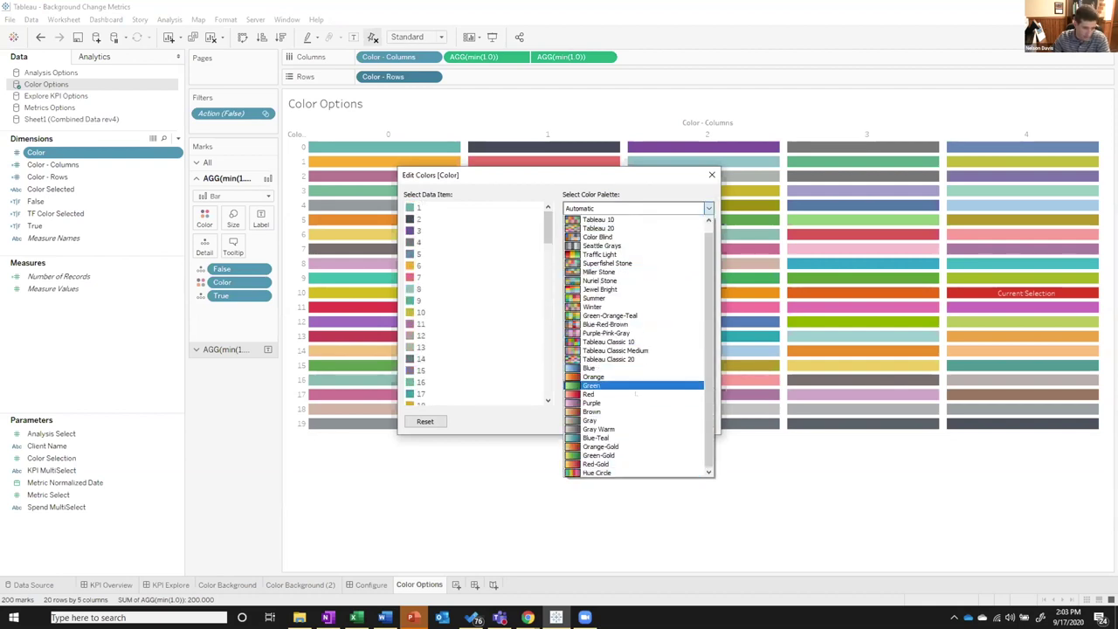
{"action": "left_click", "coordinate": [544, 368]}
{"action": "scroll", "coordinate": [544, 367], "scroll_direction": "down", "scroll_amount": 15}
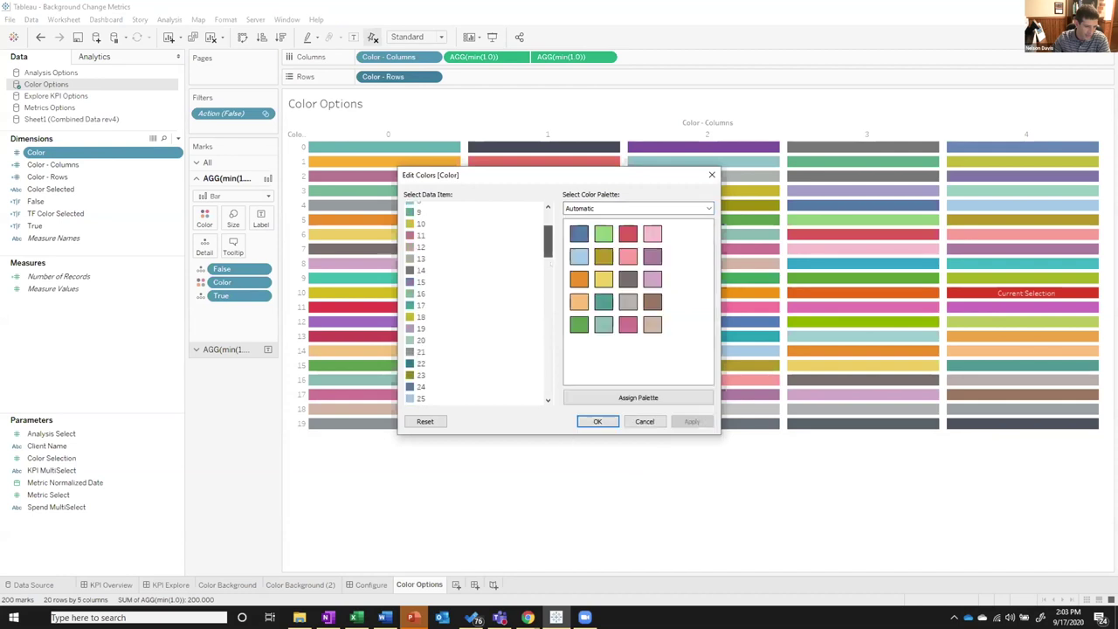
{"action": "scroll", "coordinate": [544, 367], "scroll_direction": "down", "scroll_amount": 2}
{"action": "scroll", "coordinate": [544, 368], "scroll_direction": "up", "scroll_amount": 20}
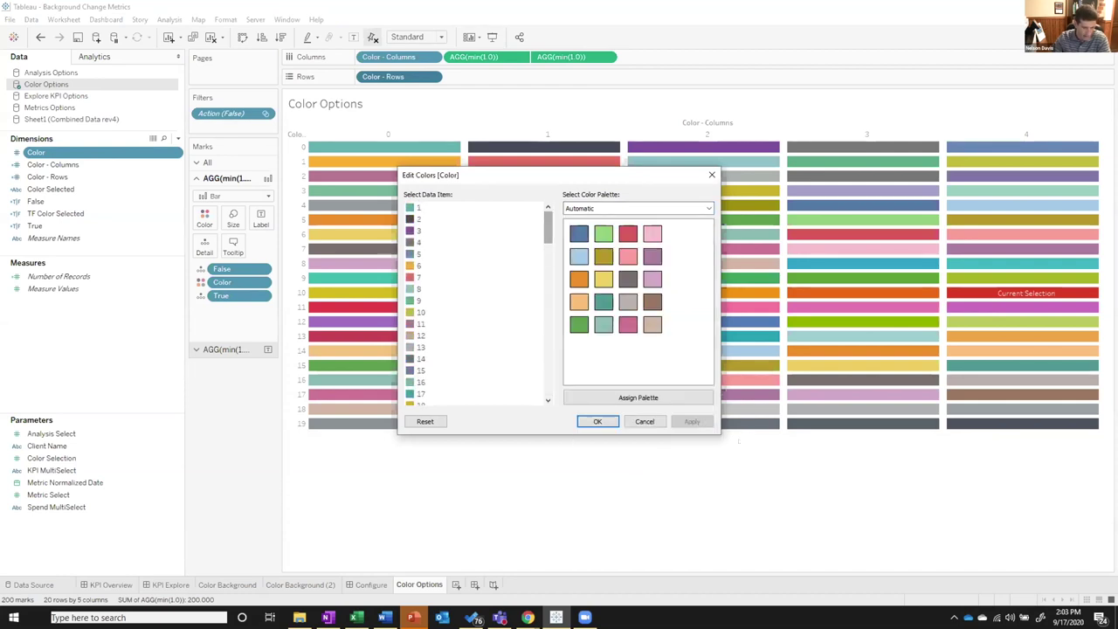
{"action": "left_click", "coordinate": [645, 421]}
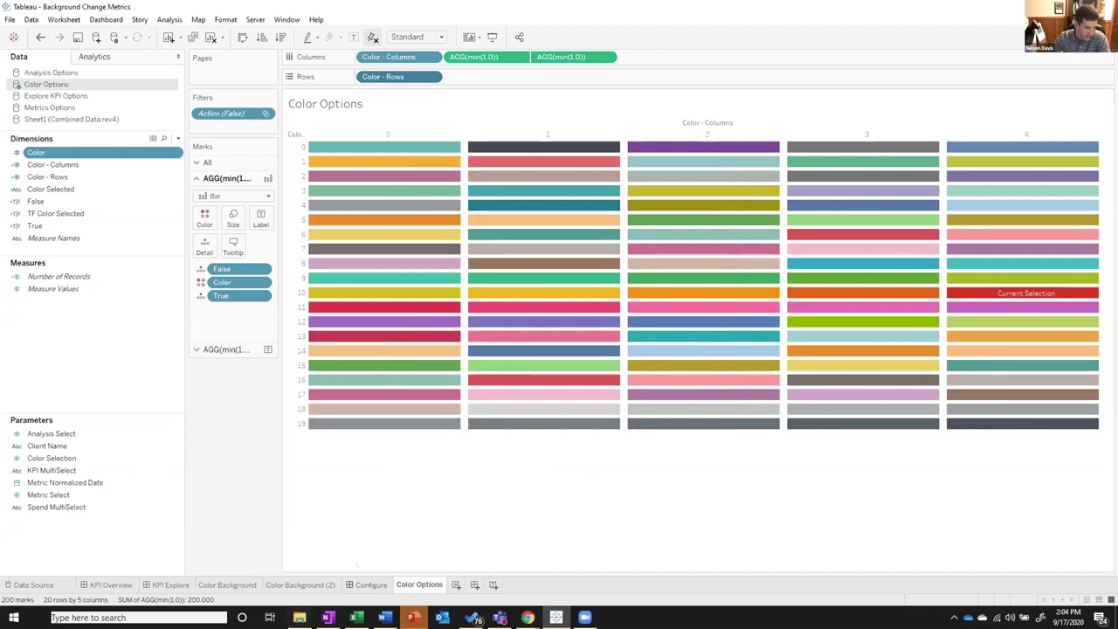
View the KPI Explore dashboard and inspect the mark size setting on the Color Background (2) worksheet.
{"action": "left_click", "coordinate": [170, 584]}
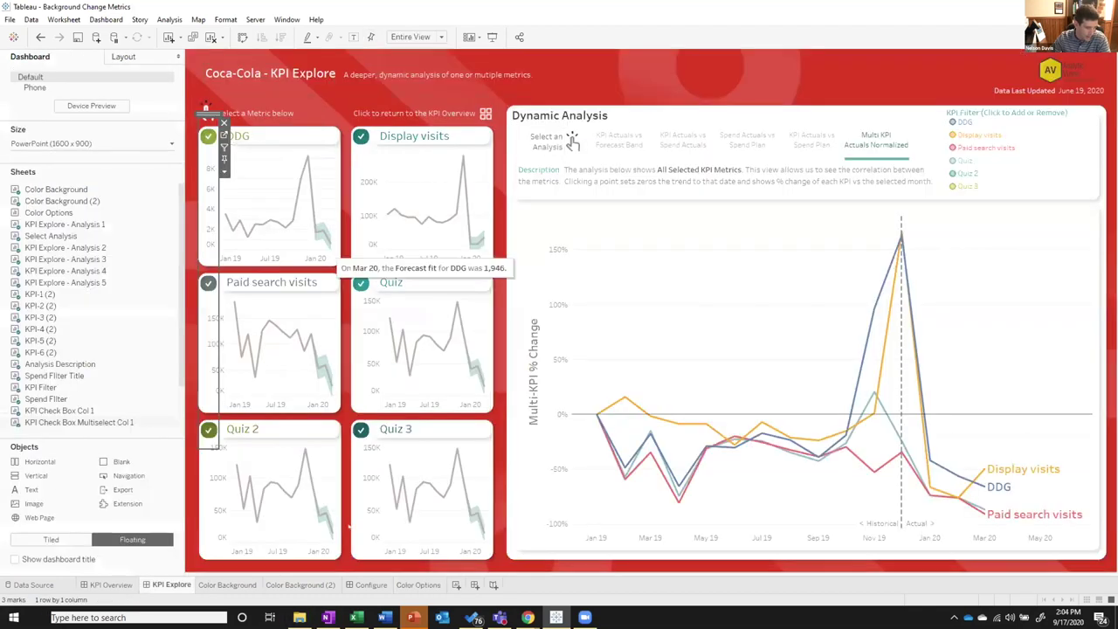
{"action": "left_click", "coordinate": [300, 585]}
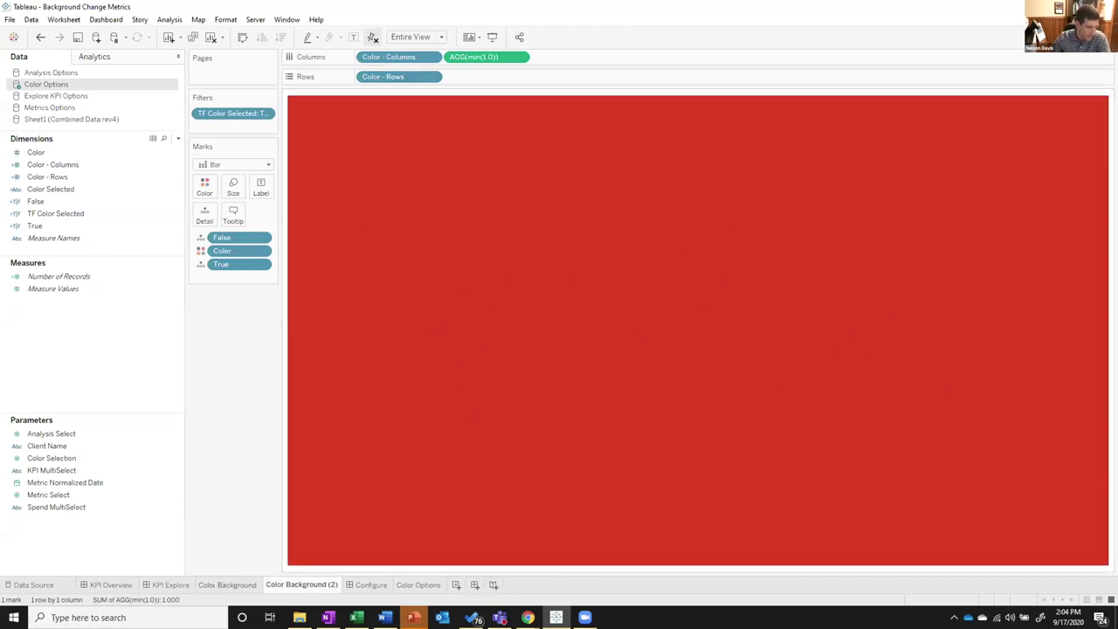
{"action": "left_click", "coordinate": [233, 186]}
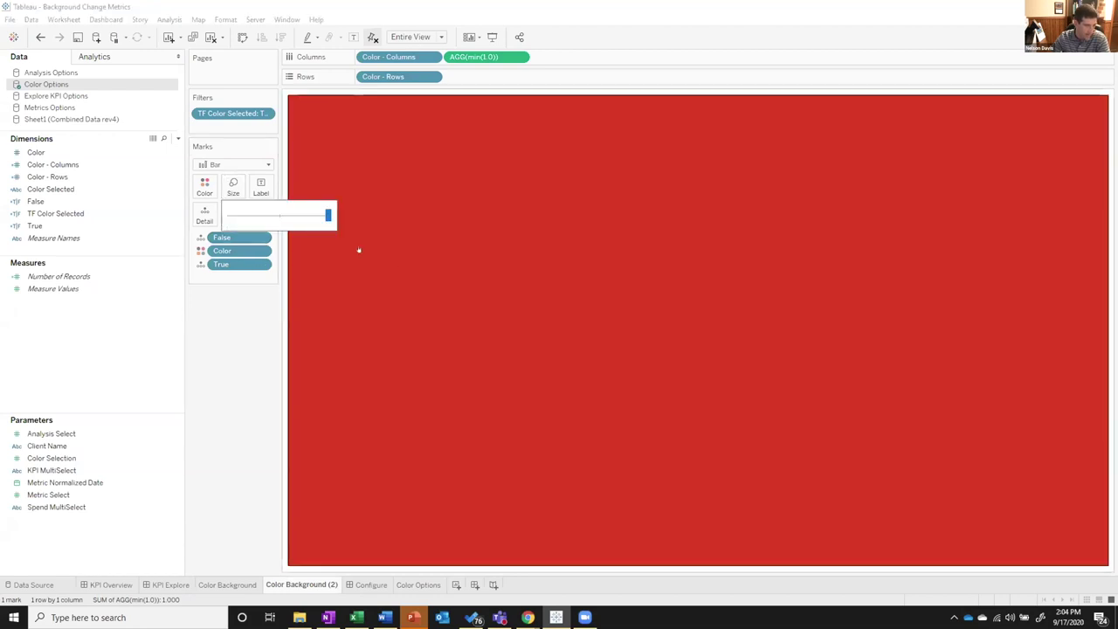
Examine the KPI Explore dashboard's item hierarchy down to the BG Dash background image and the Color Background sheet.
{"action": "left_click", "coordinate": [171, 585]}
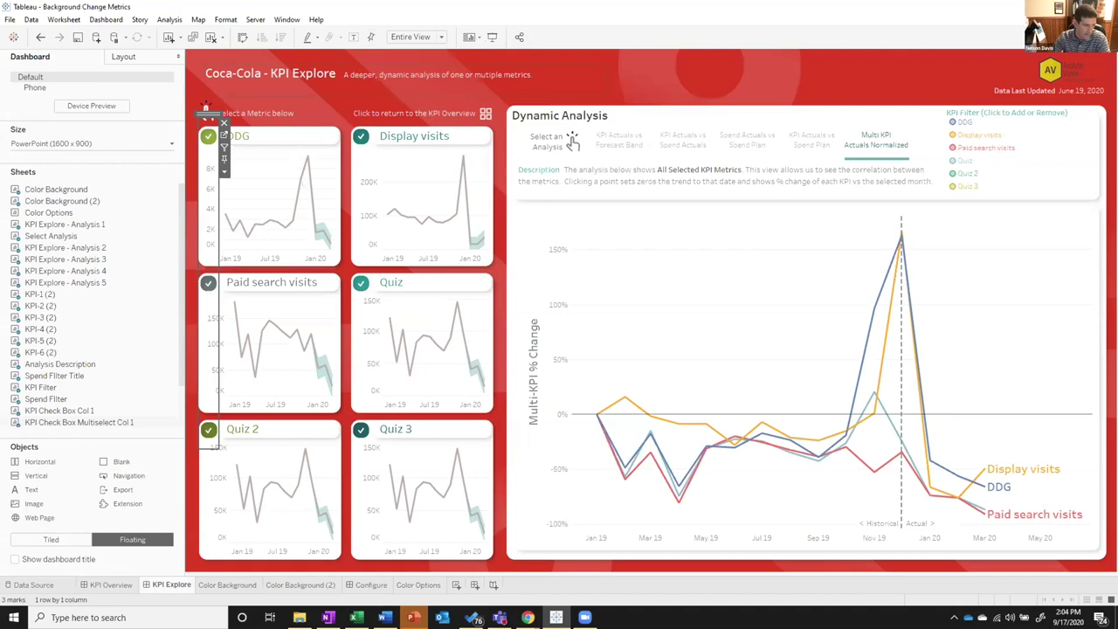
{"action": "mouse_move", "coordinate": [123, 358]}
{"action": "scroll", "coordinate": [123, 357], "scroll_direction": "down", "scroll_amount": 1}
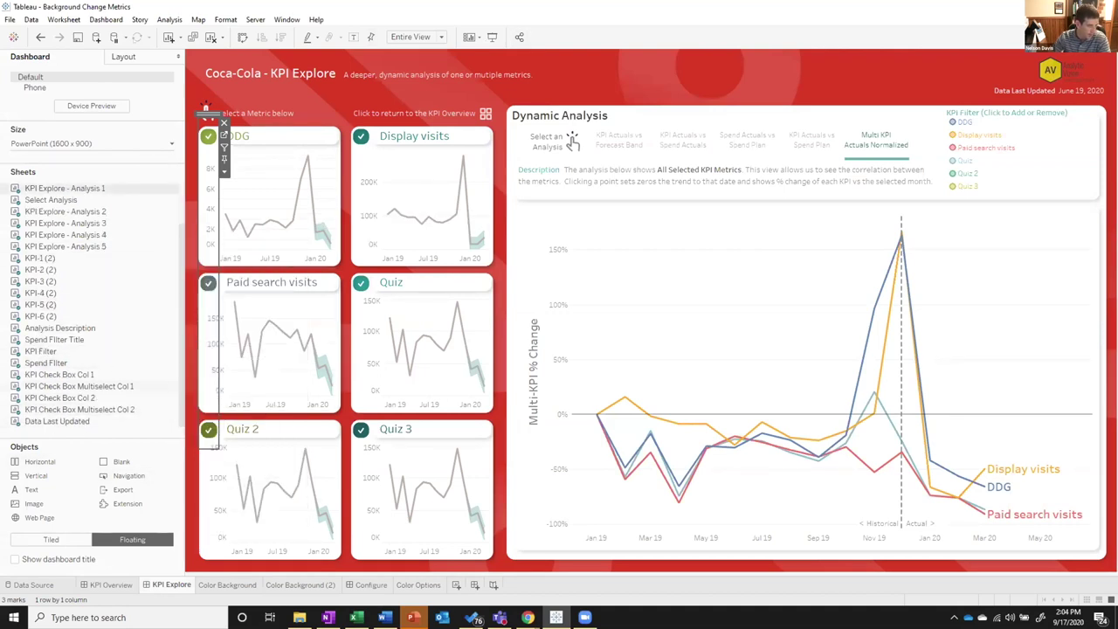
{"action": "left_click", "coordinate": [123, 56]}
{"action": "scroll", "coordinate": [78, 464], "scroll_direction": "down", "scroll_amount": 3}
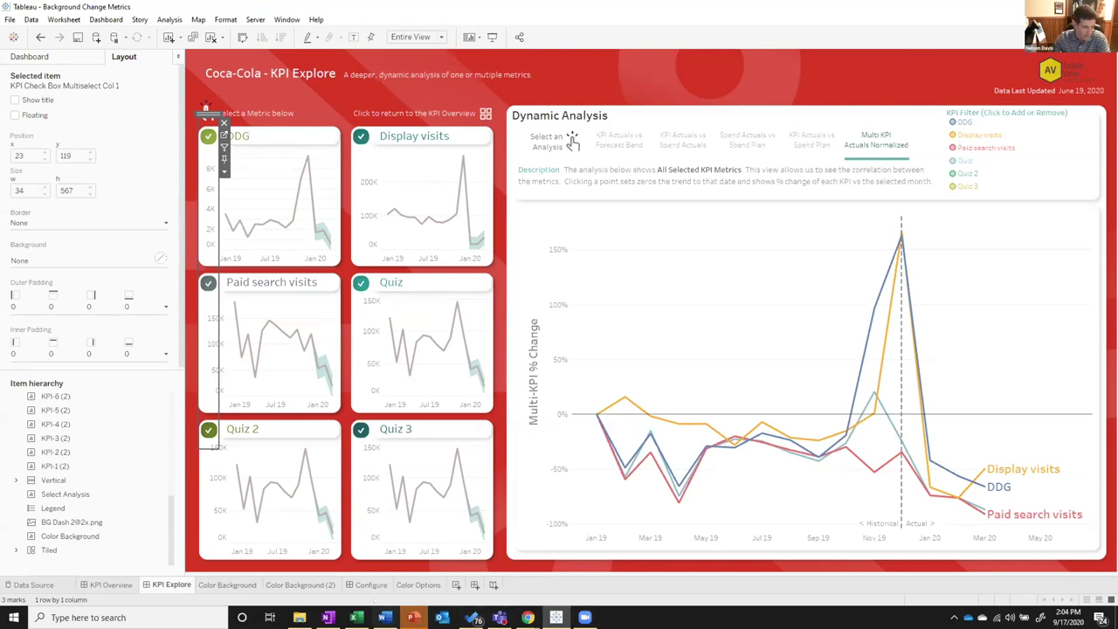
{"action": "left_click", "coordinate": [351, 585]}
{"action": "left_click", "coordinate": [880, 237]}
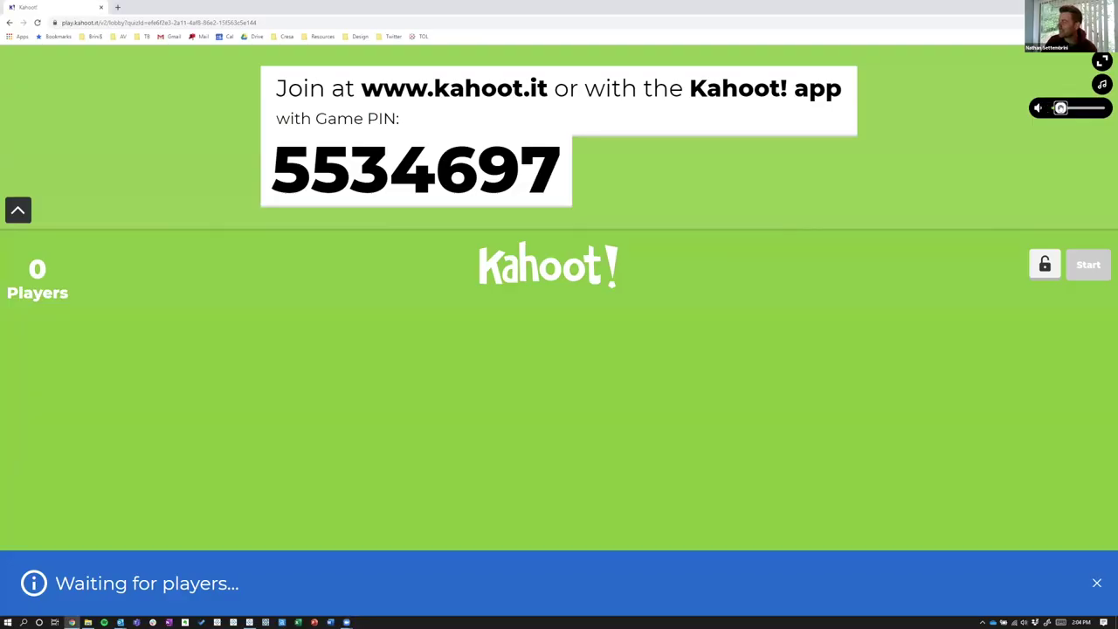
In the Kahoot lobby, adjust the music volume and start the ATUG Sept 2020 quiz for the joined players.
{"action": "left_click_drag", "start_coordinate": [1061, 108], "coordinate": [1077, 108]}
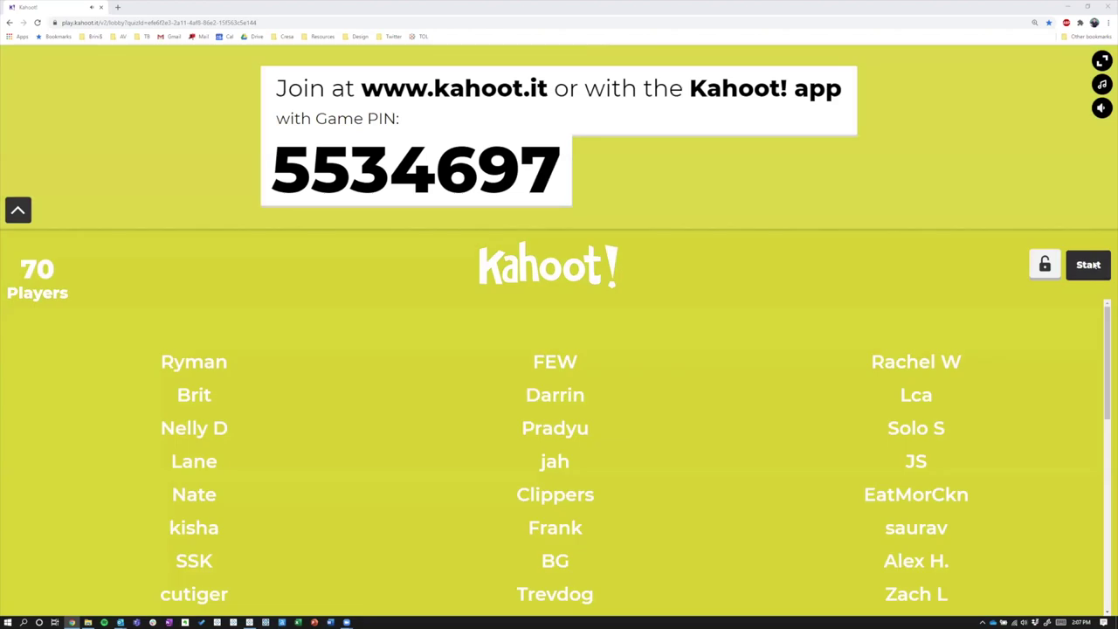
{"action": "left_click", "coordinate": [1092, 264]}
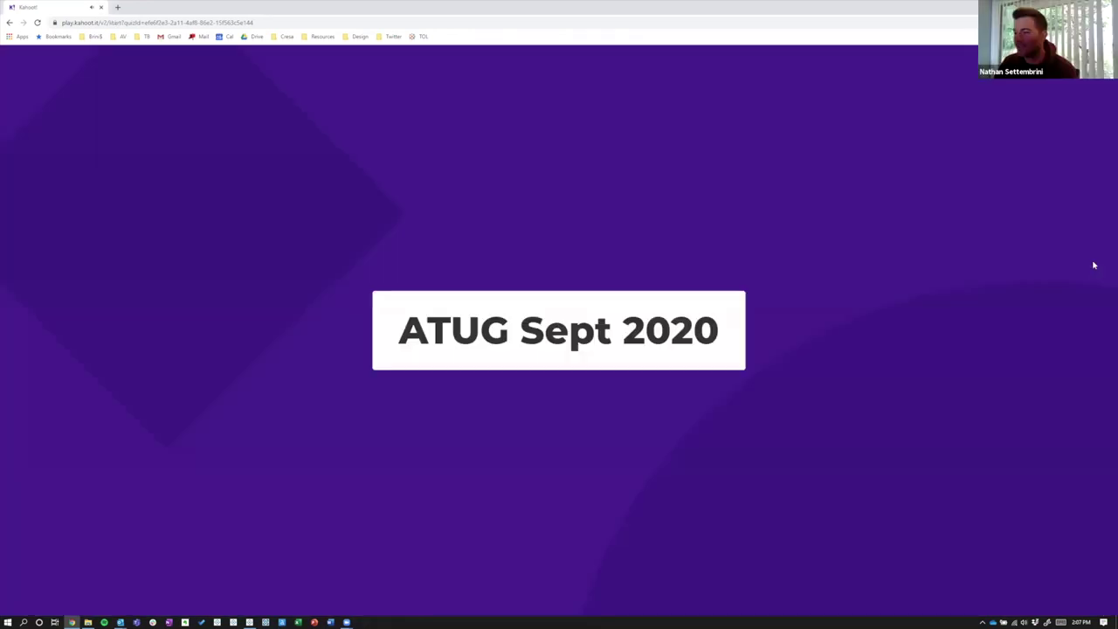